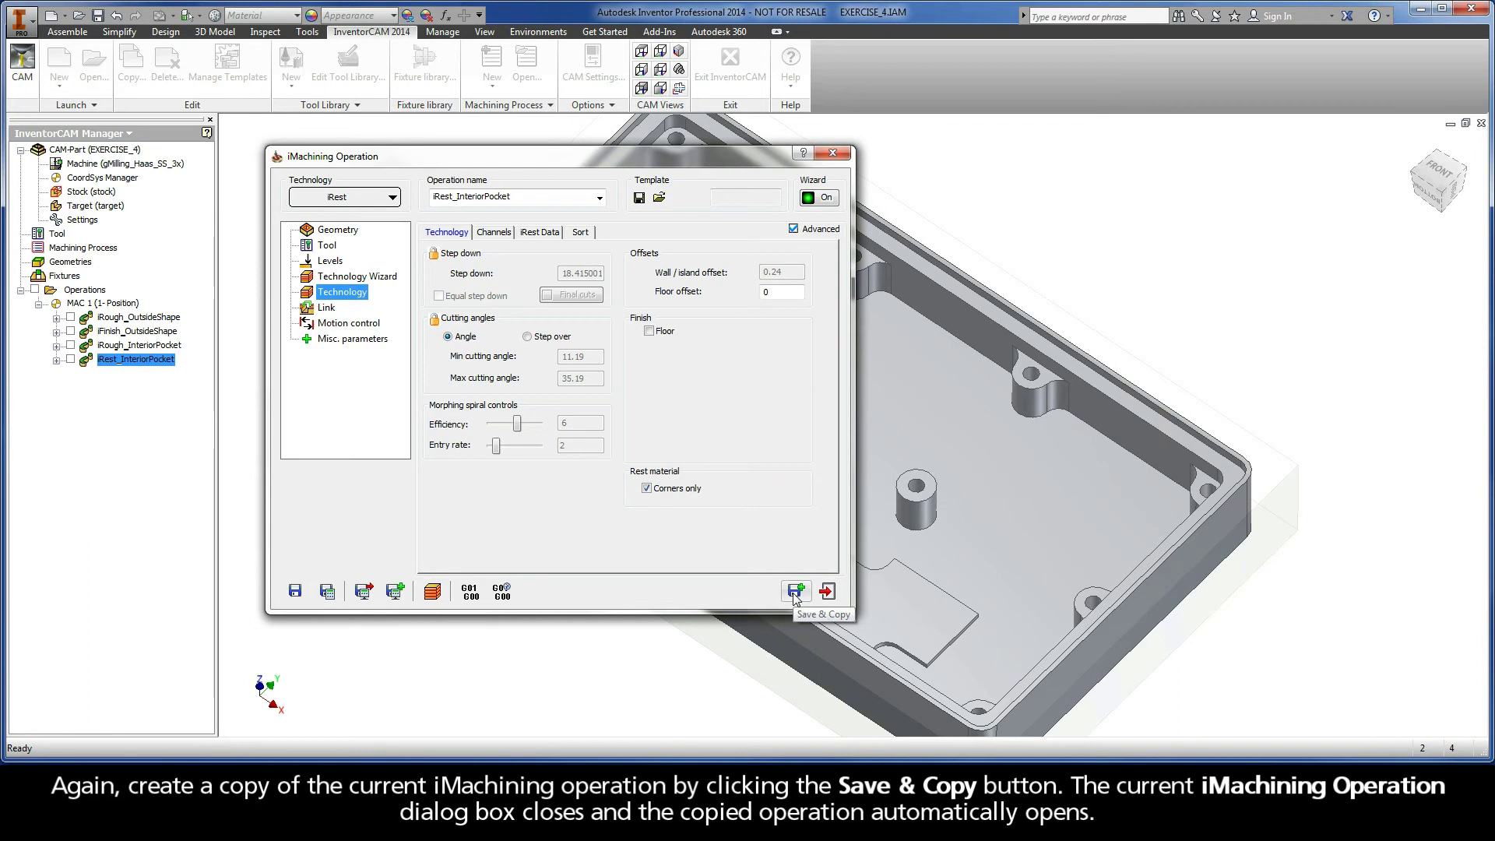
Save and copy the iRest_InteriorPocket operation, and change the copy's technology to iFinish.
{"action": "left_click", "coordinate": [793, 592]}
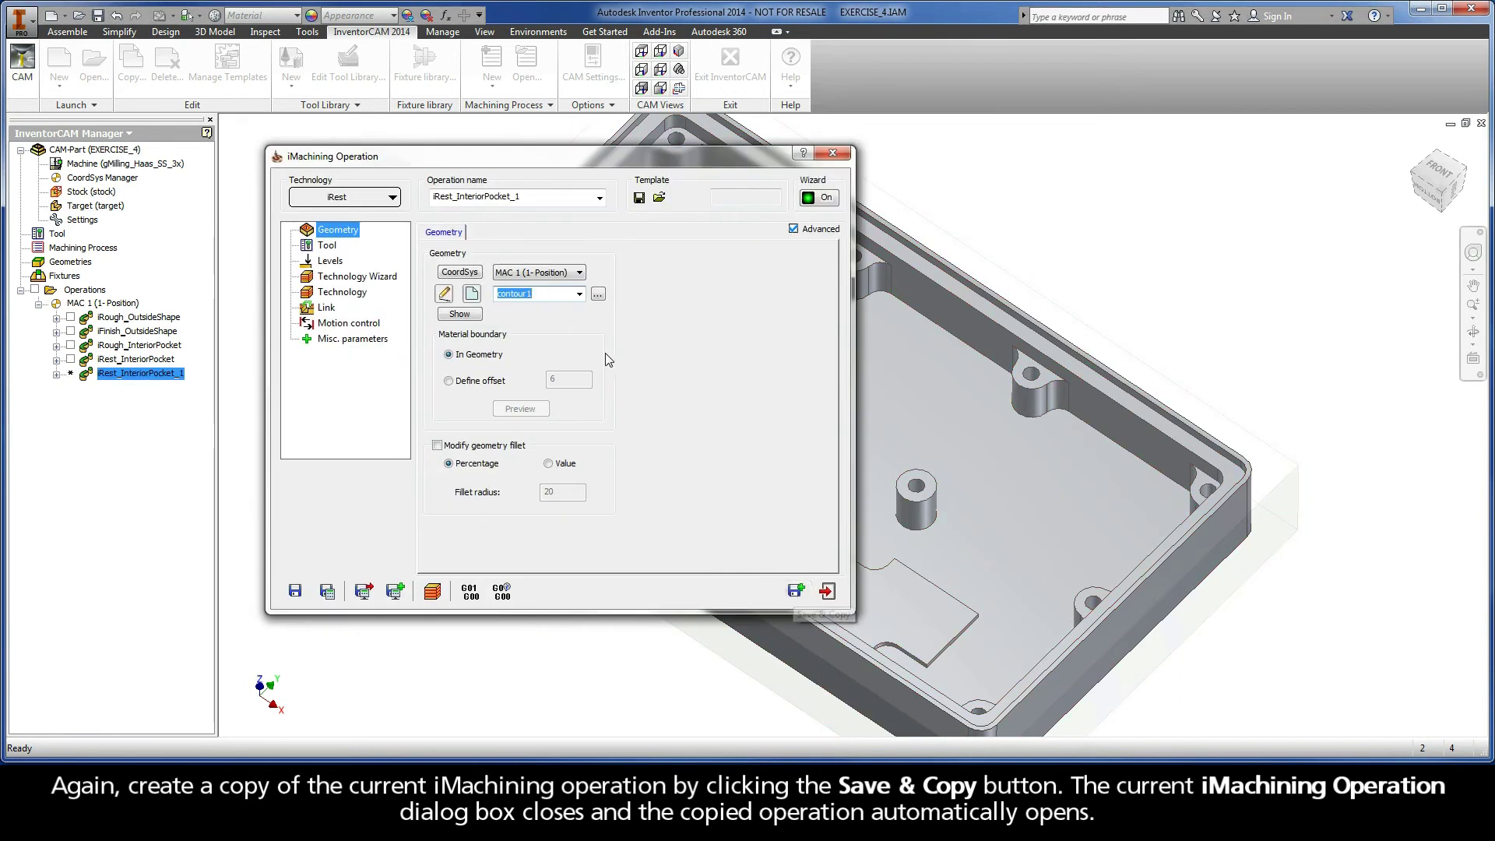
{"action": "double_click", "coordinate": [533, 197]}
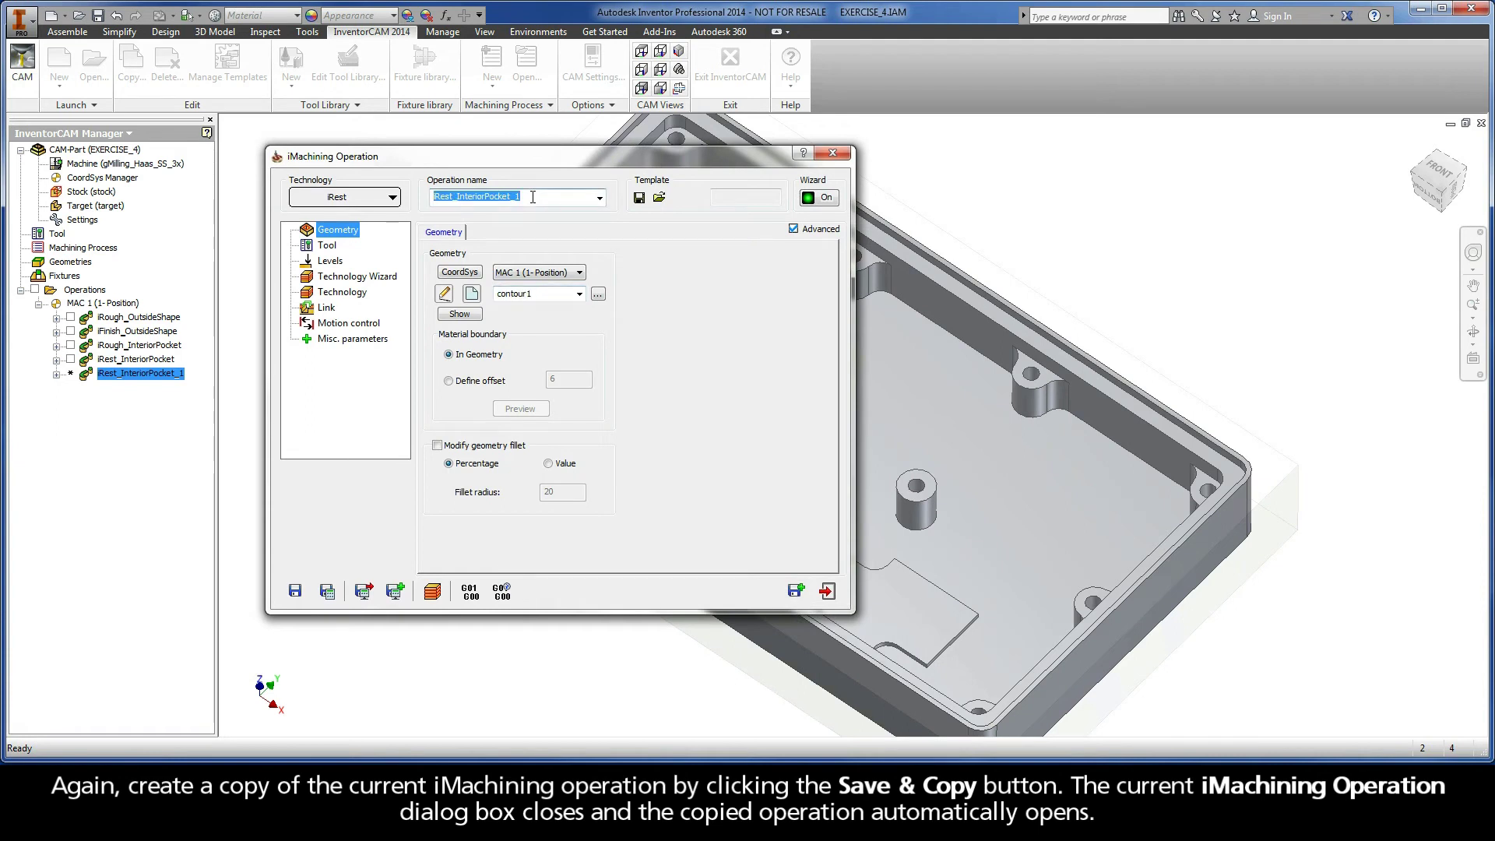
{"action": "left_click", "coordinate": [394, 200]}
{"action": "left_click", "coordinate": [393, 200]}
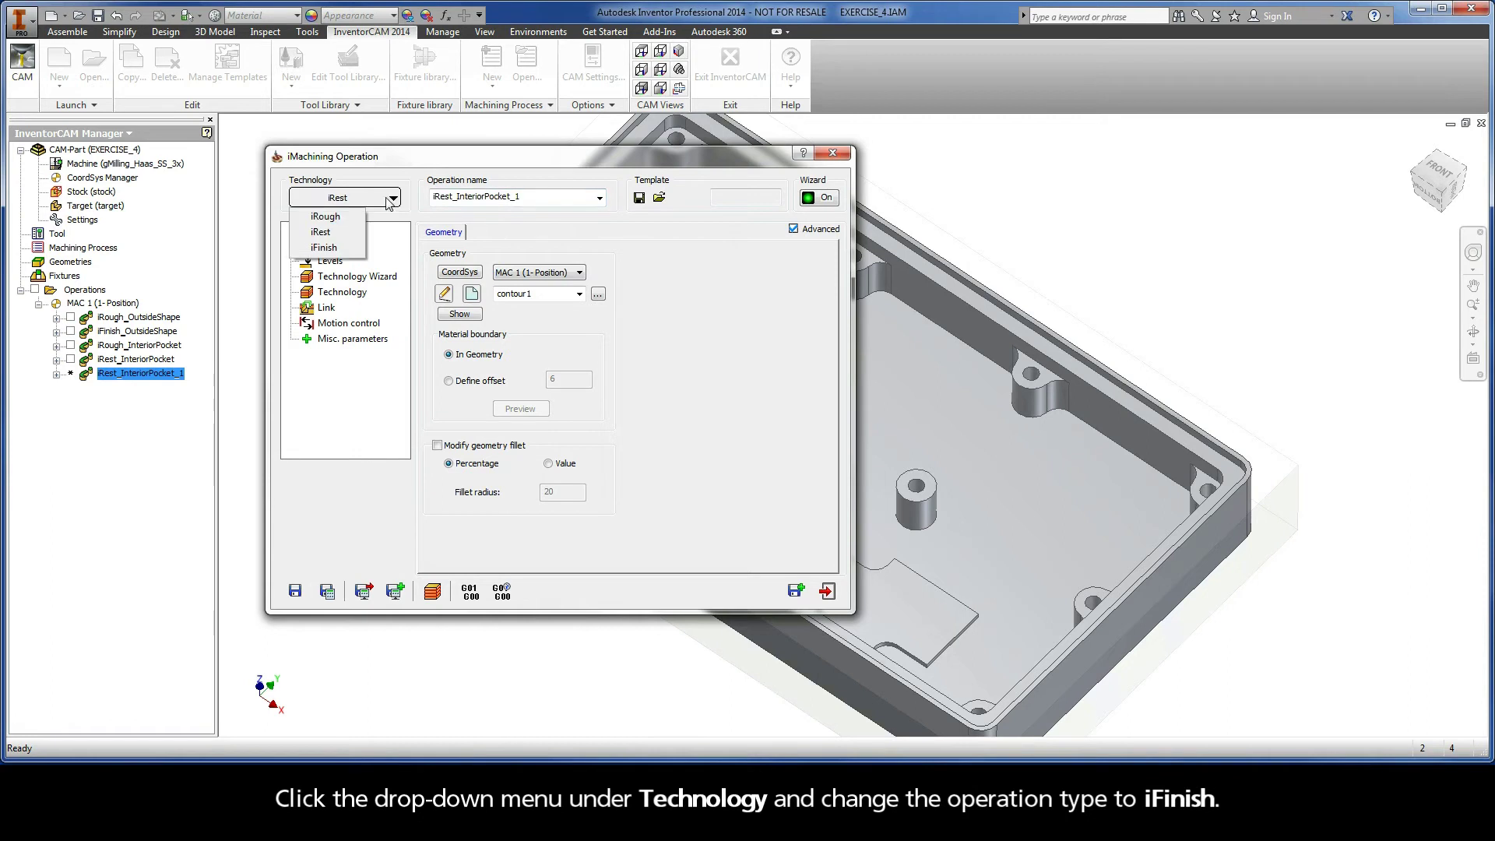
{"action": "left_click", "coordinate": [348, 250]}
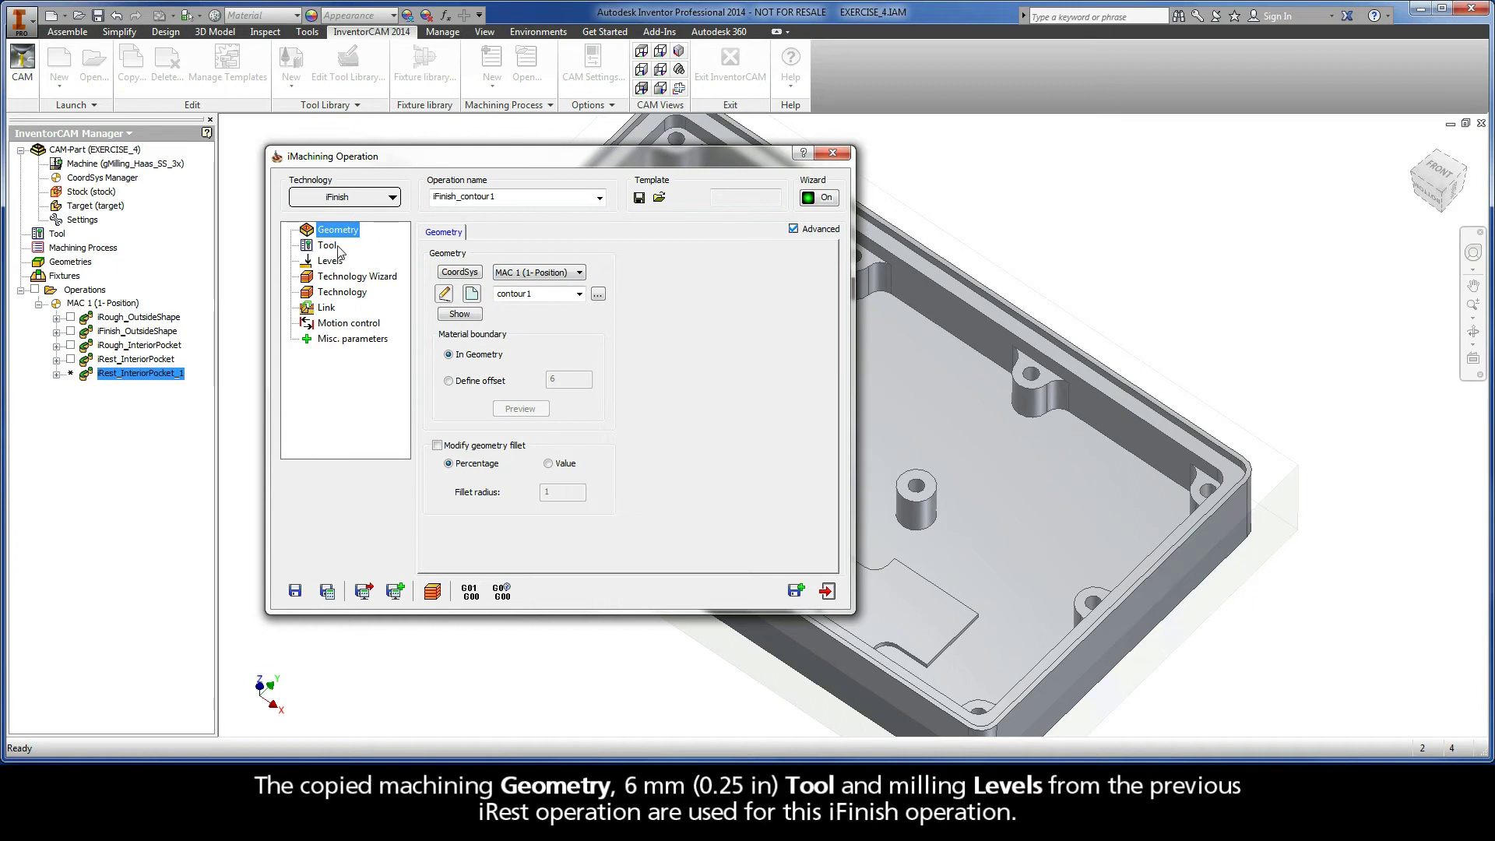
Review the copied operation's tool, milling levels, cutting conditions and rest material data.
{"action": "left_click", "coordinate": [341, 246]}
{"action": "left_click", "coordinate": [332, 262]}
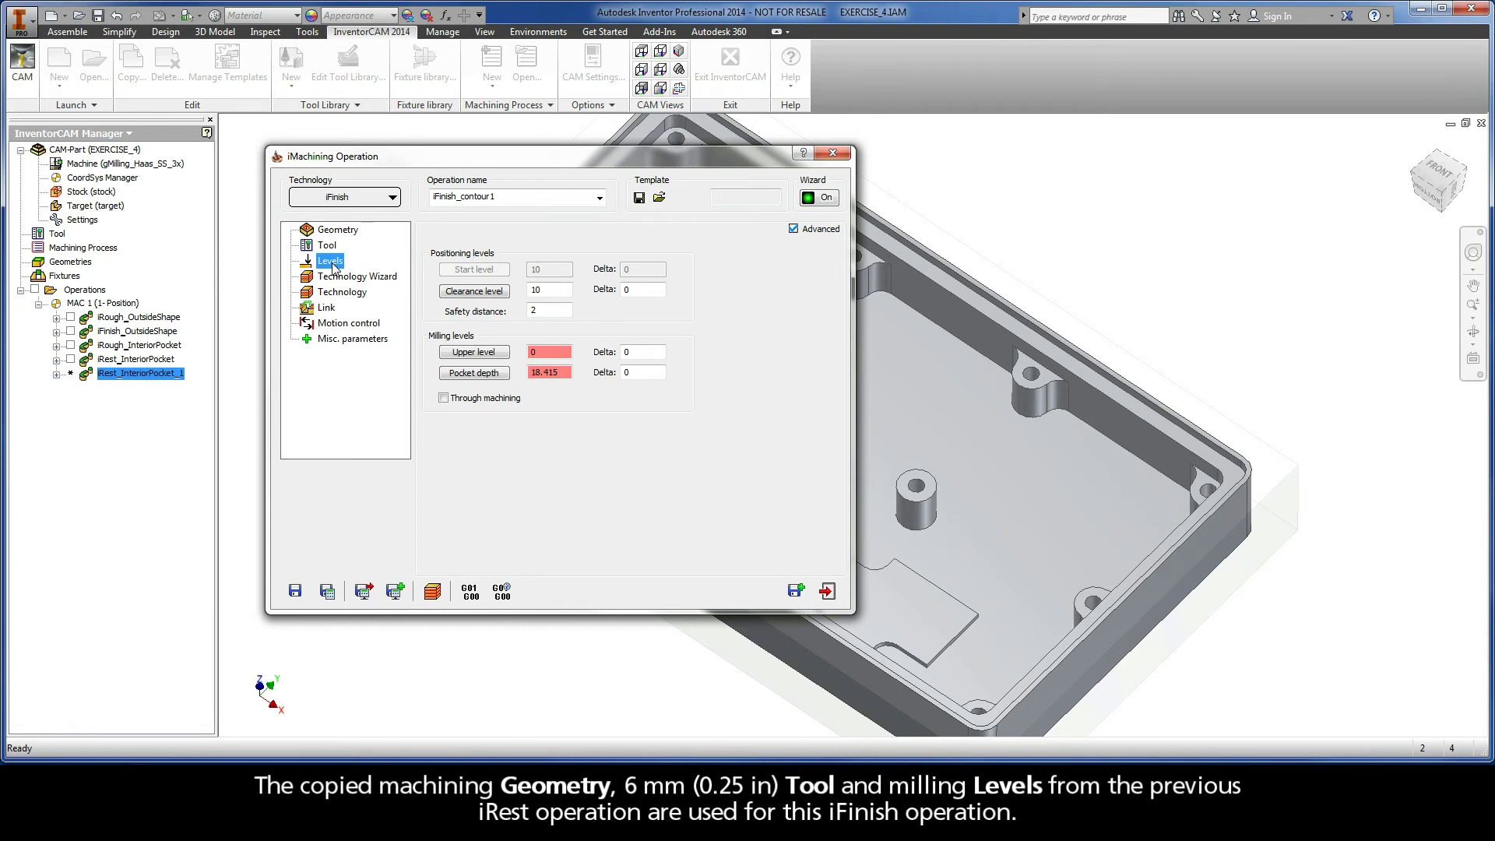
{"action": "left_click", "coordinate": [352, 277]}
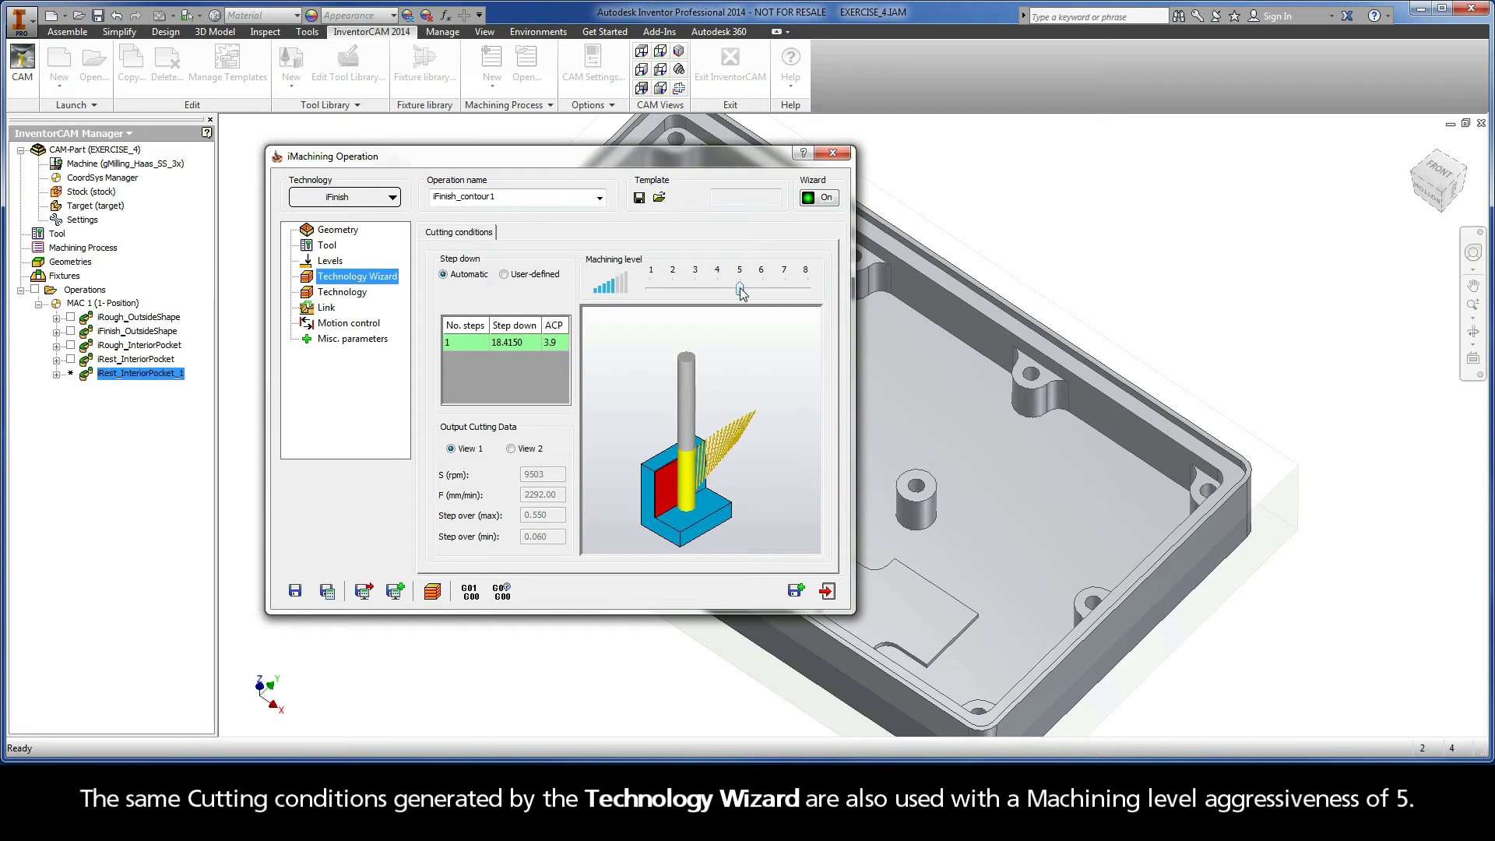
{"action": "left_click", "coordinate": [346, 294]}
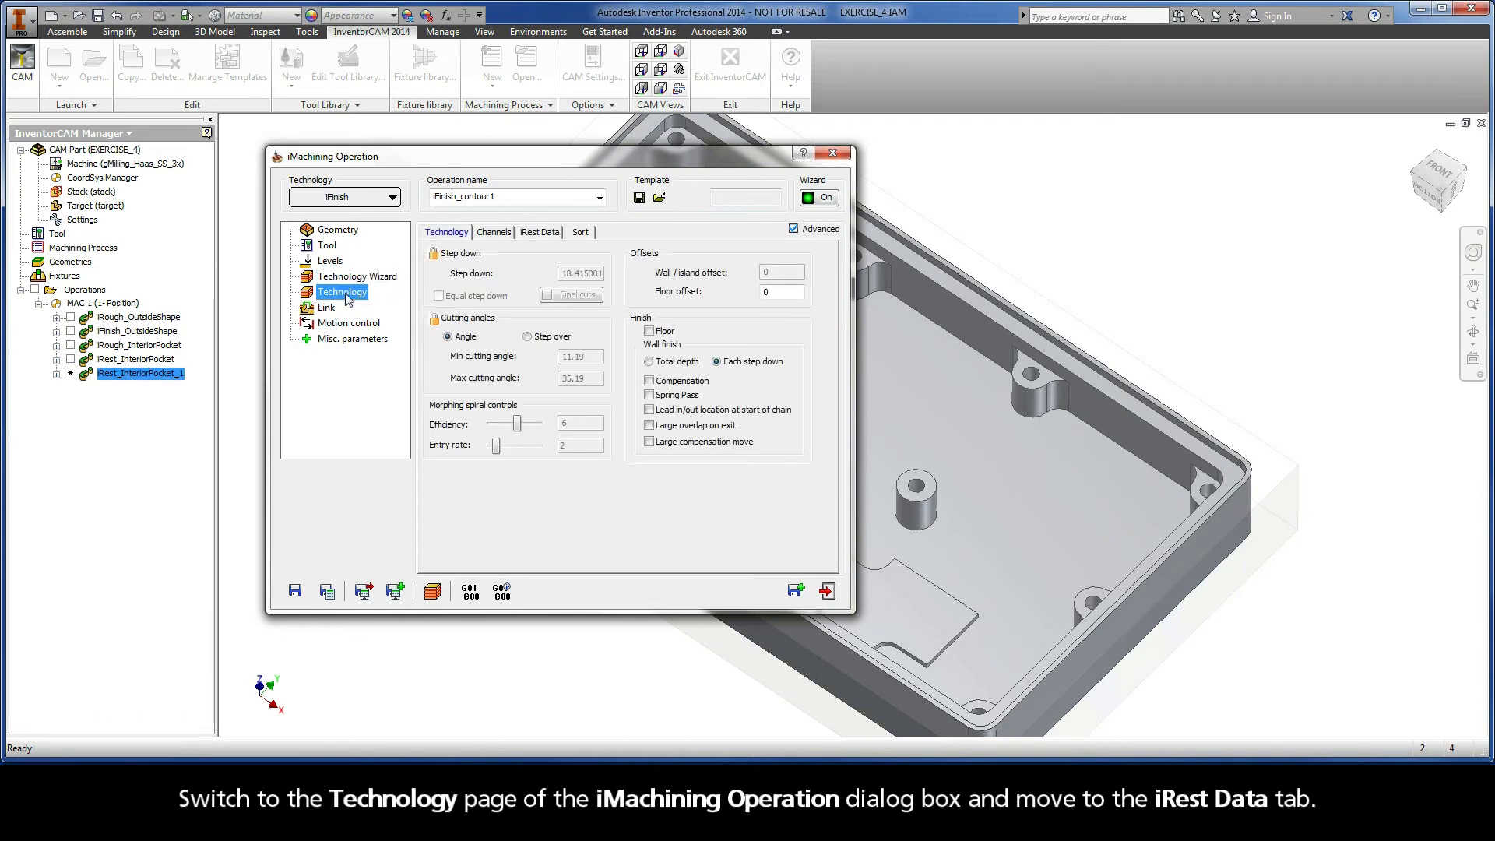
{"action": "left_click", "coordinate": [538, 232]}
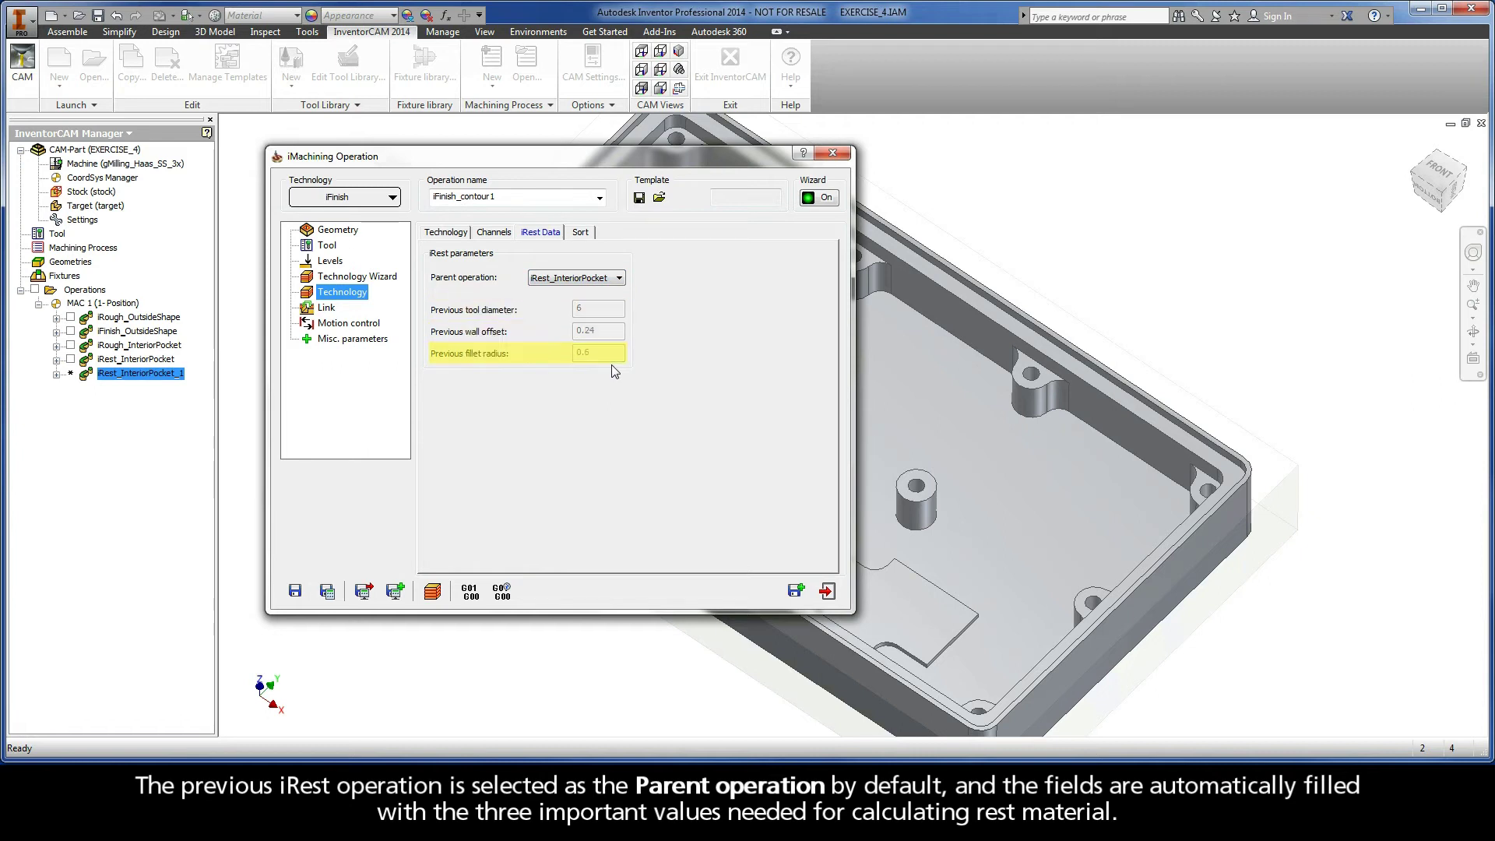
Enable only the Spring Pass option for the wall finish, keeping Each step down selected.
{"action": "left_click", "coordinate": [447, 233]}
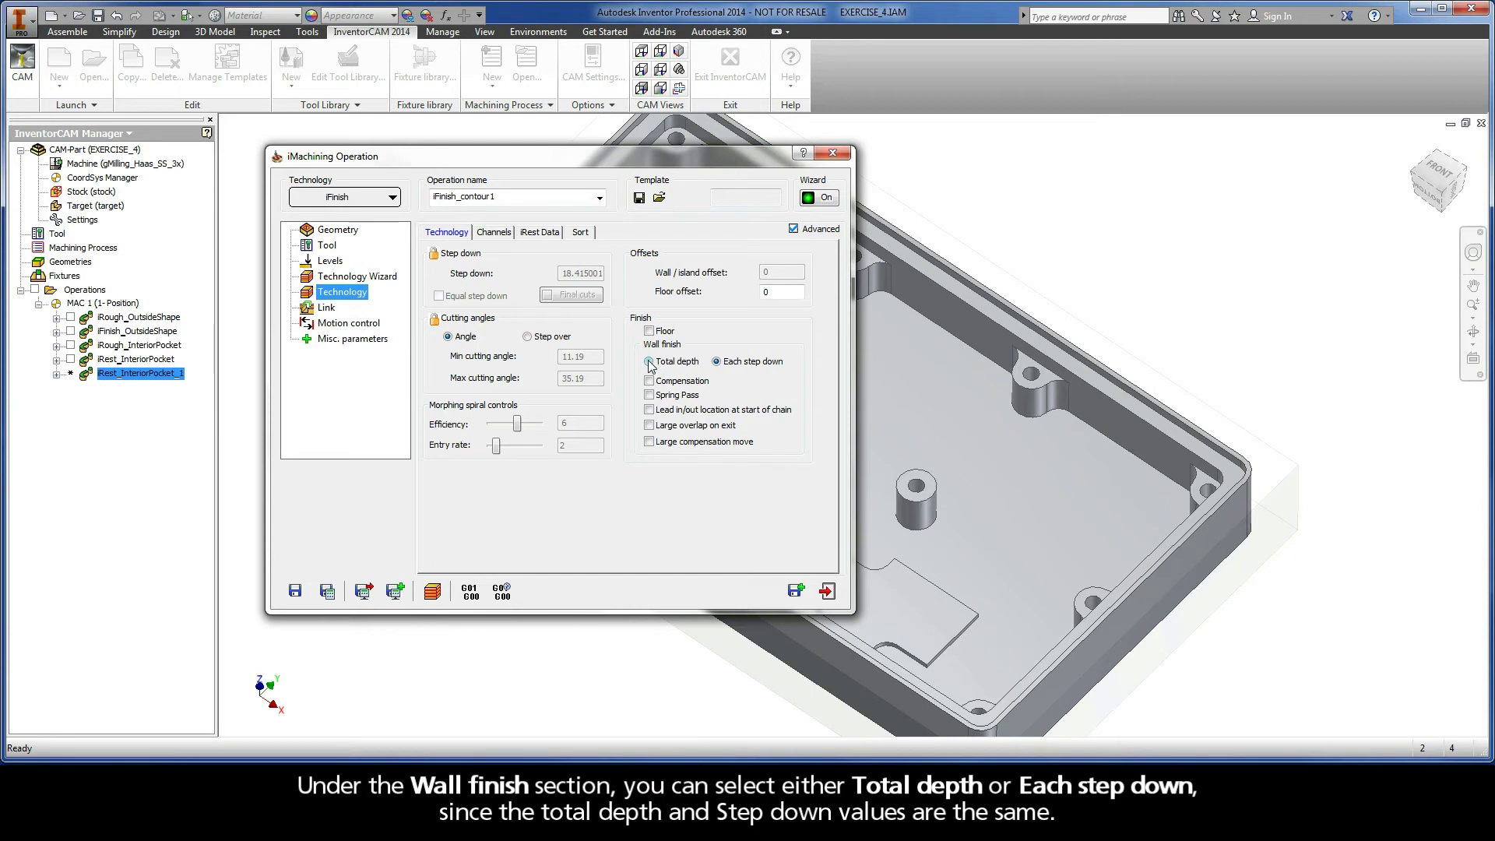
{"action": "mouse_move", "coordinate": [650, 362]}
{"action": "mouse_move", "coordinate": [717, 366]}
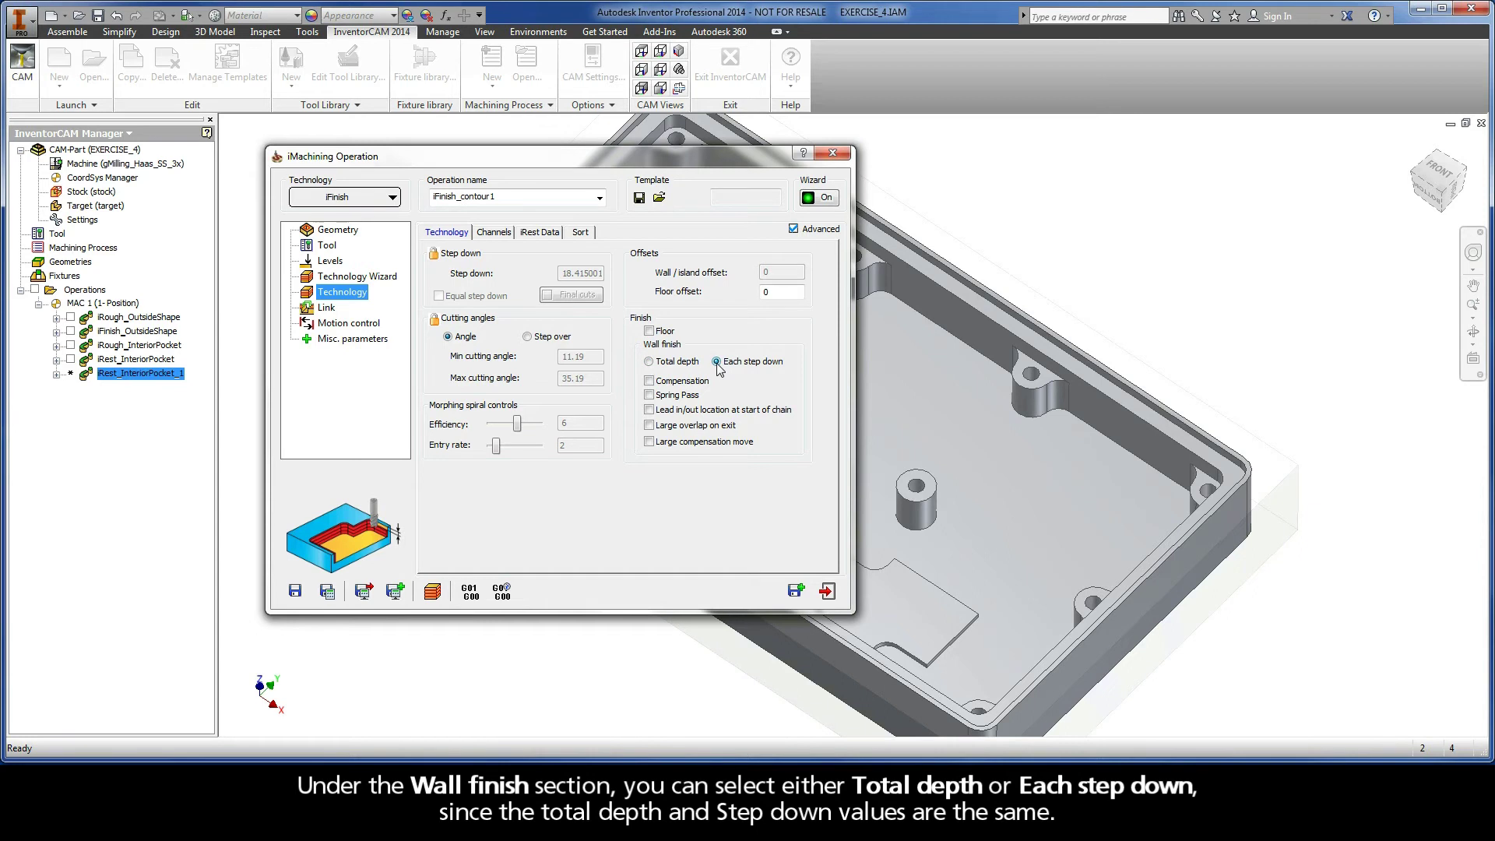
{"action": "left_click", "coordinate": [650, 381]}
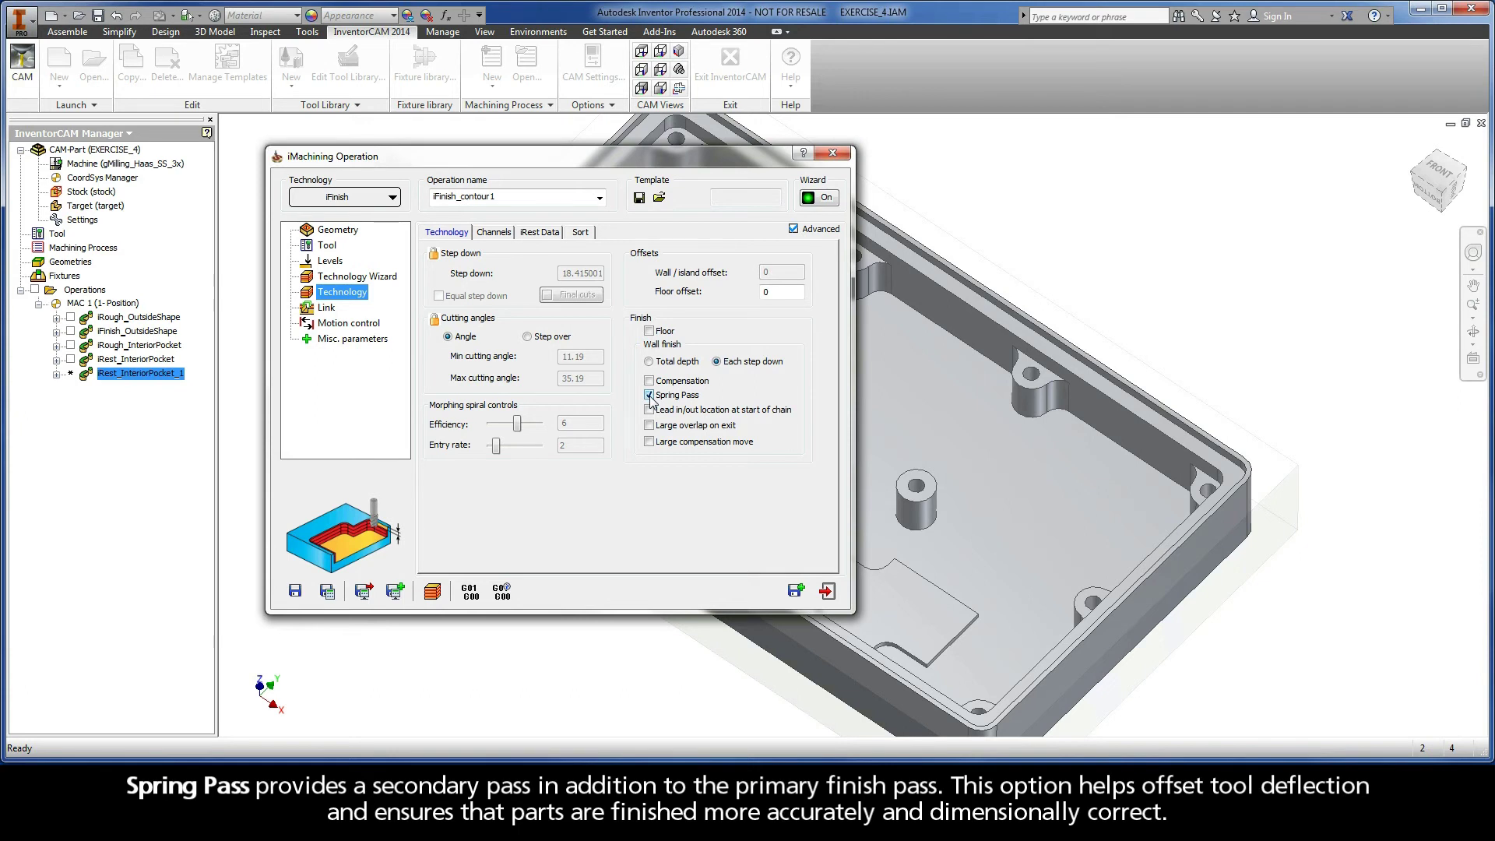
{"action": "left_click", "coordinate": [649, 410]}
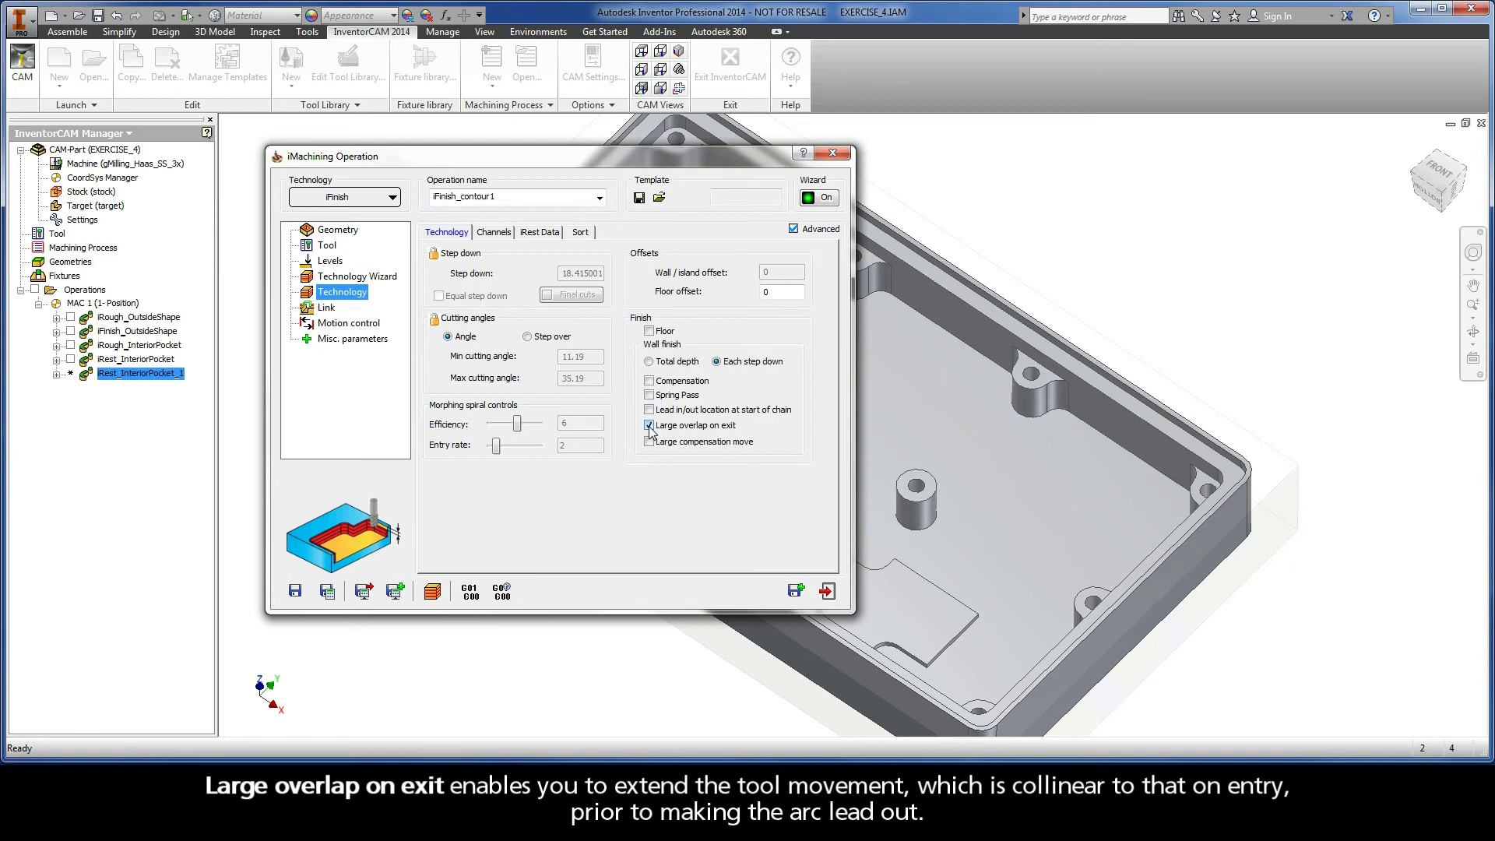
{"action": "left_click", "coordinate": [649, 425]}
{"action": "left_click", "coordinate": [649, 441]}
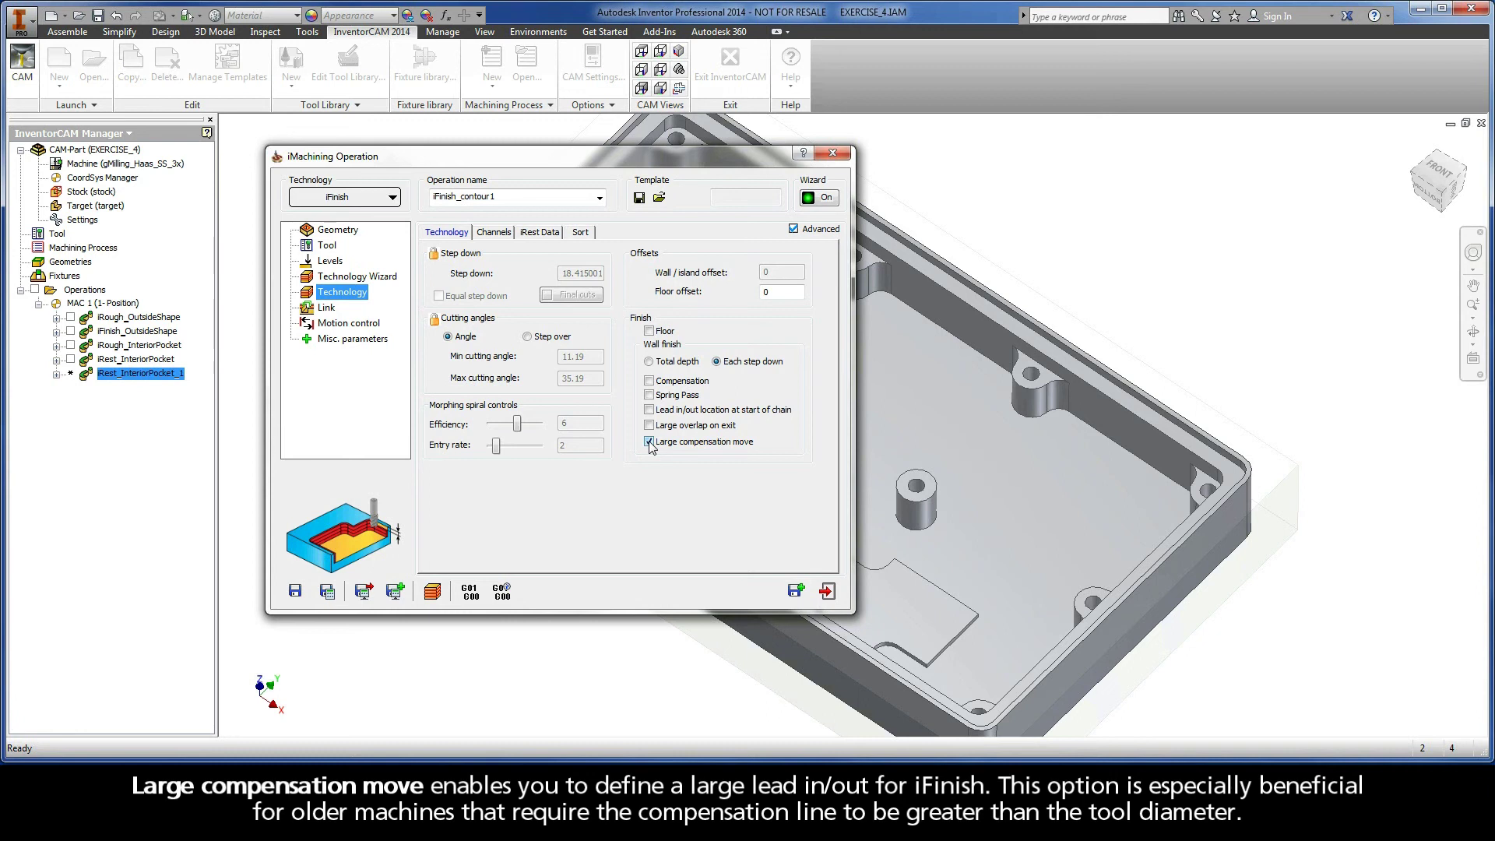
{"action": "left_click", "coordinate": [649, 396]}
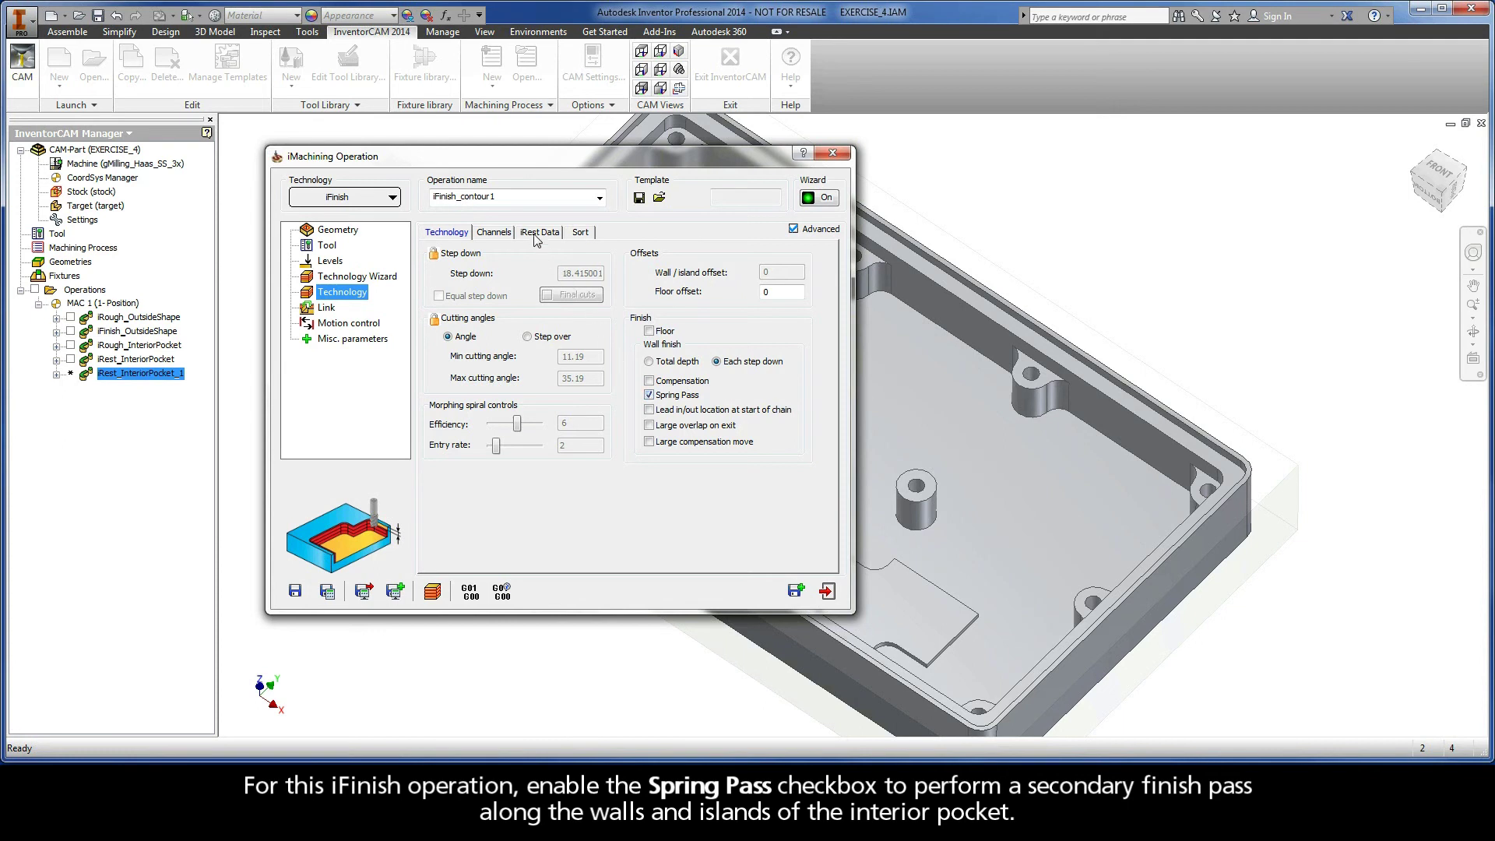
Name the operation iFinish_InteriorPocket, then save and calculate its tool path.
{"action": "double_click", "coordinate": [500, 200]}
{"action": "left_click_drag", "start_coordinate": [500, 199], "coordinate": [462, 202]}
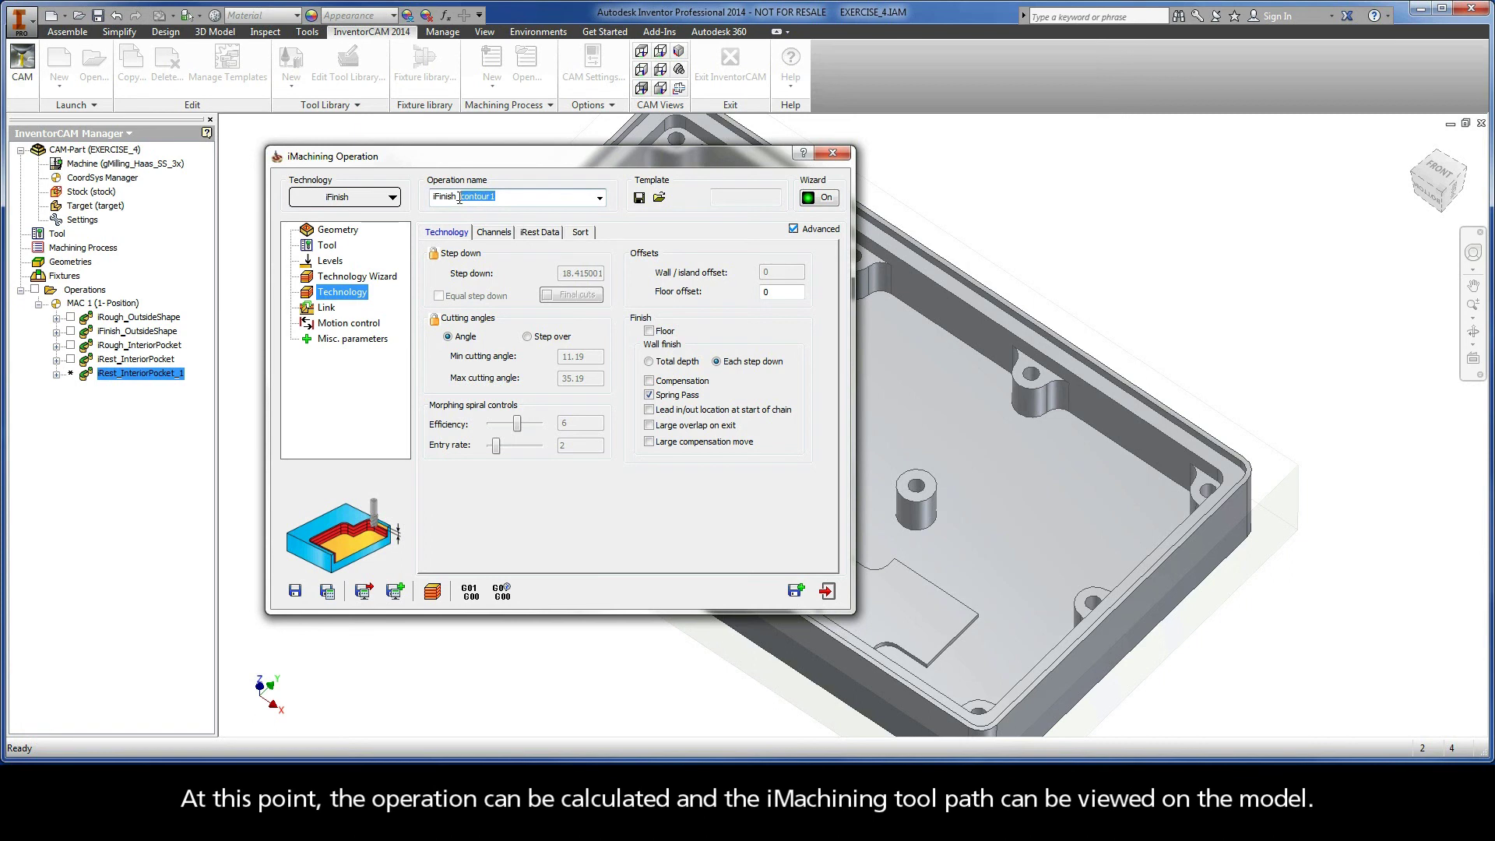
{"action": "type", "text": "InteriorPocket"}
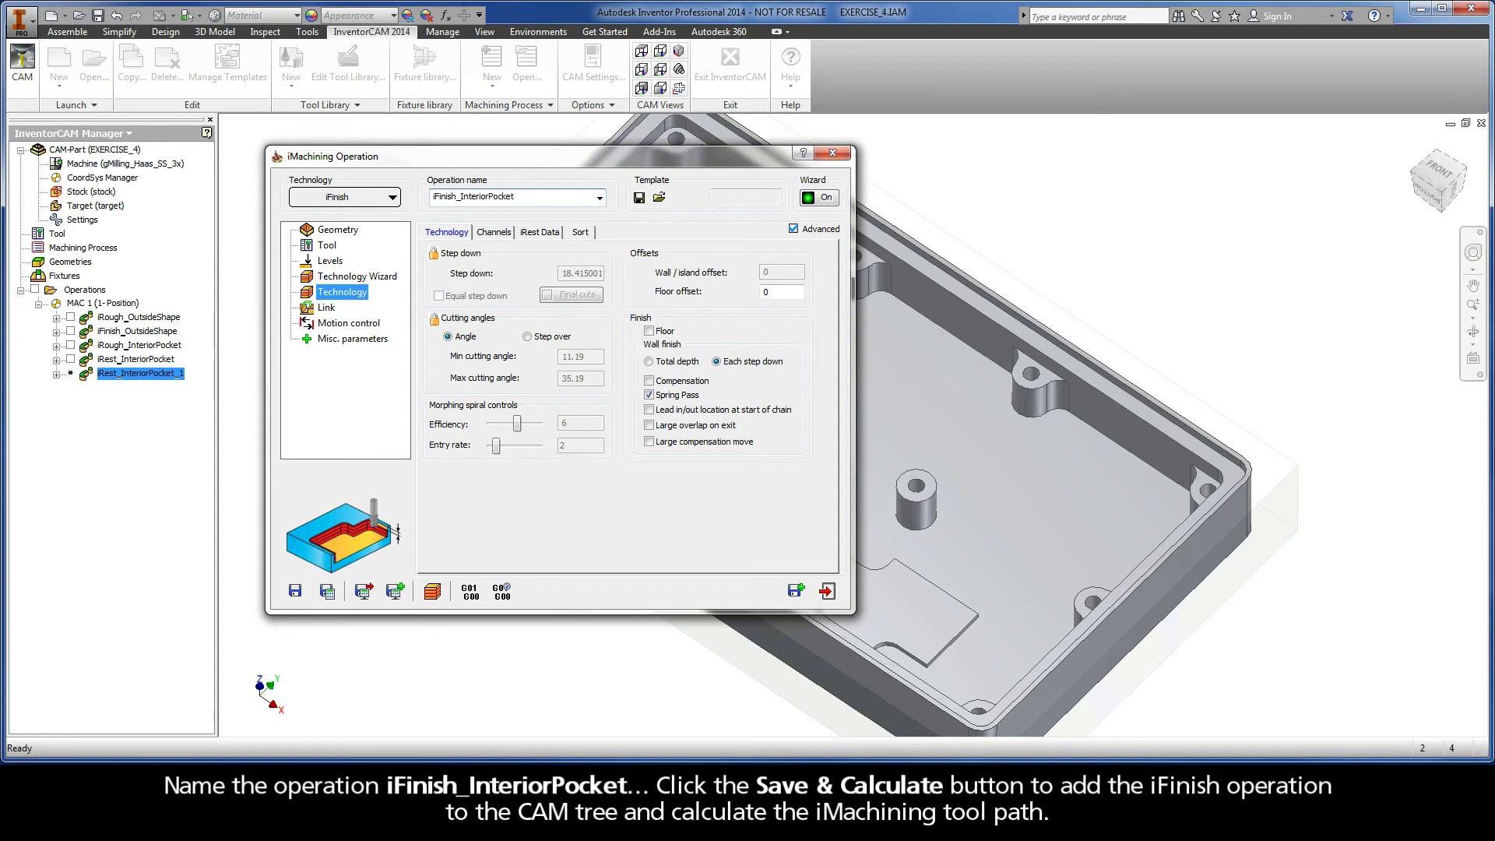
{"action": "left_click", "coordinate": [328, 592]}
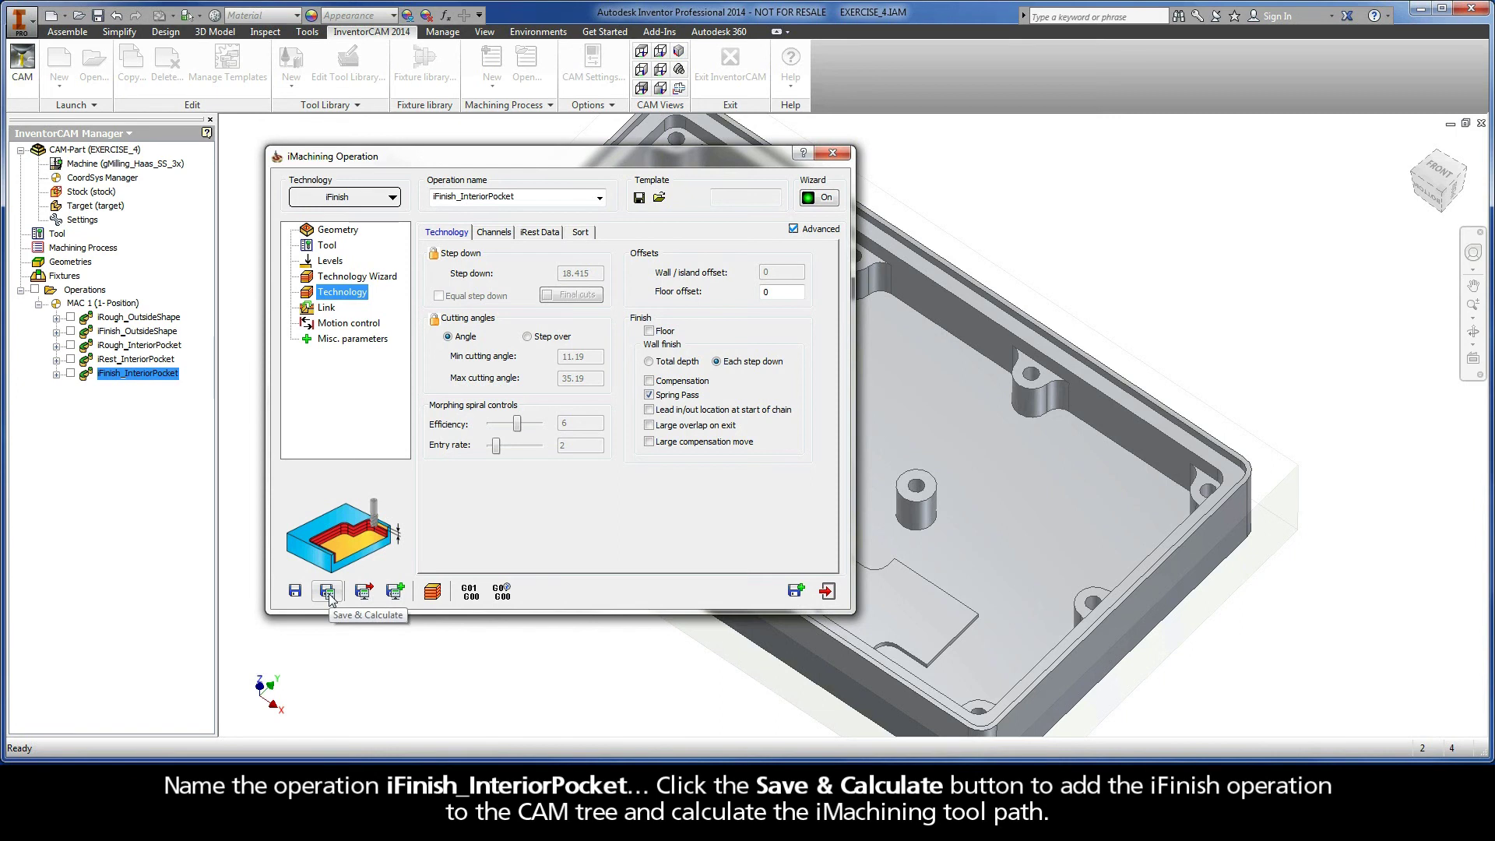
Simulate the finishing tool path in Host CAD mode at a reduced simulation speed, then exit the simulation.
{"action": "left_click", "coordinate": [433, 593]}
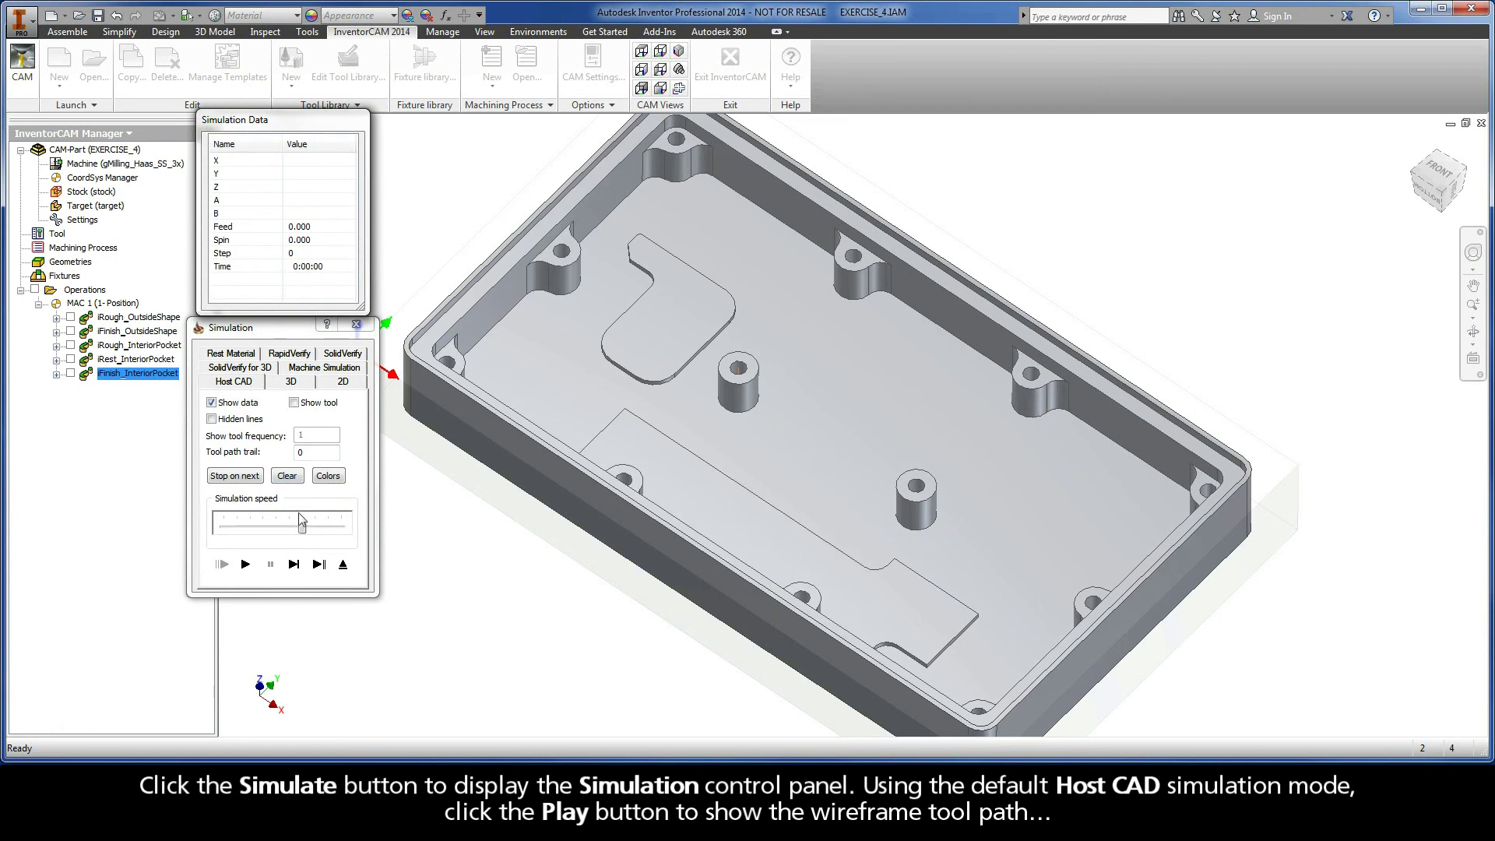
{"action": "left_click_drag", "start_coordinate": [302, 528], "coordinate": [262, 529]}
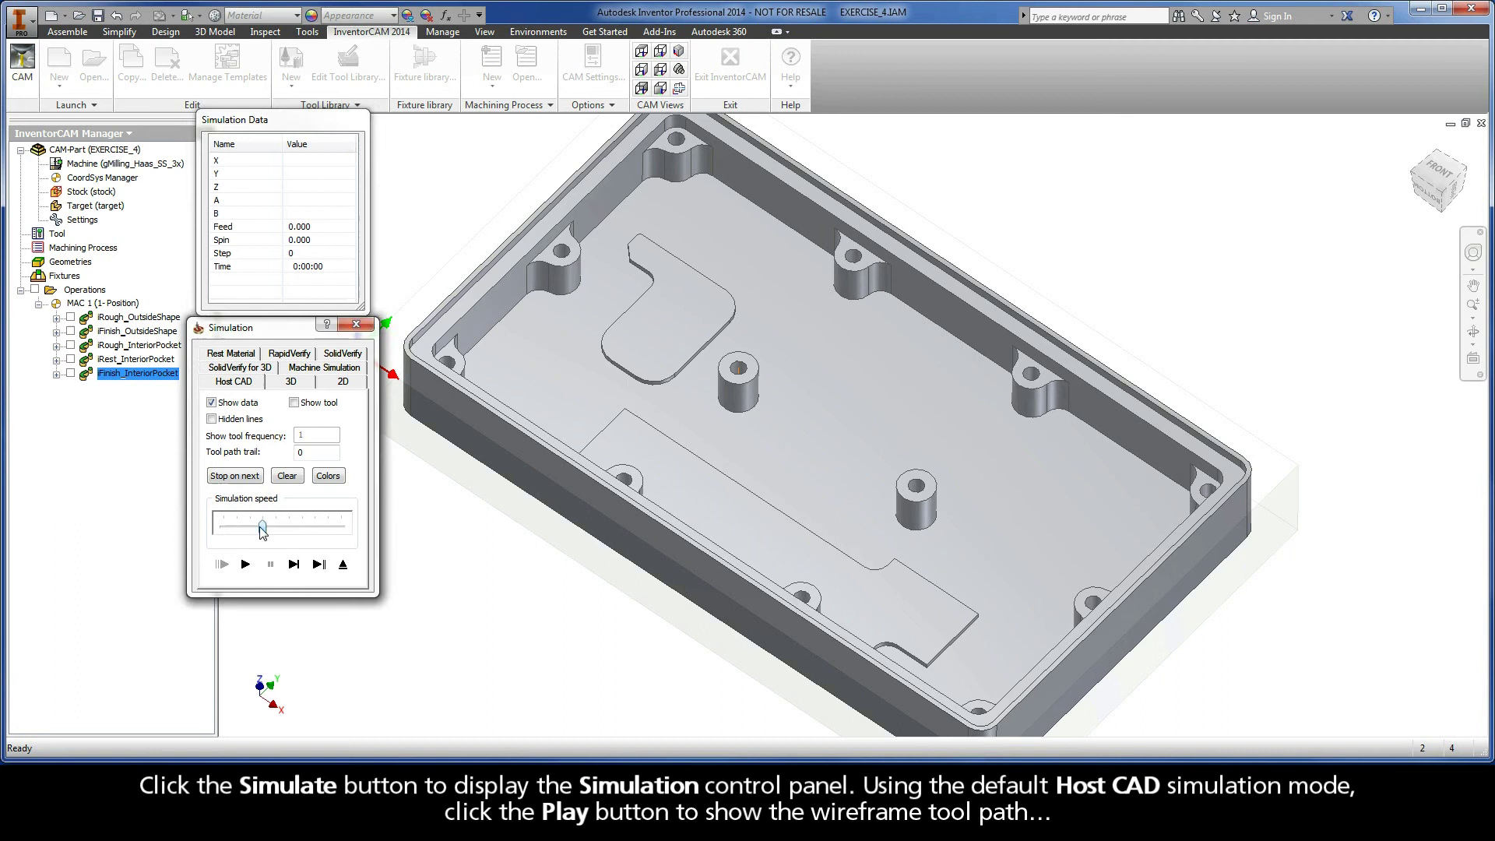
{"action": "left_click", "coordinate": [245, 565]}
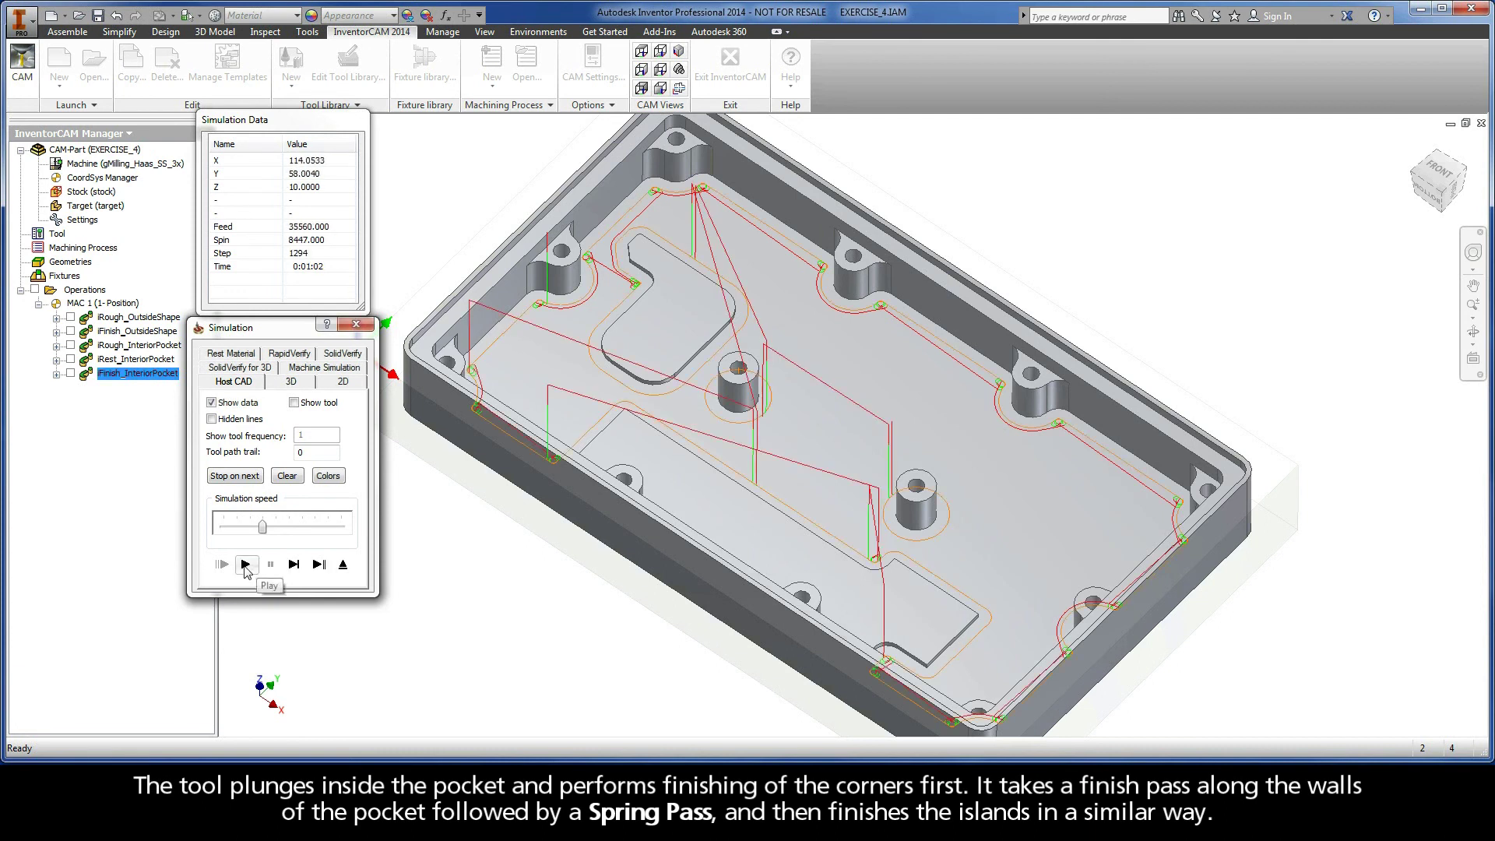
{"action": "left_click", "coordinate": [245, 565]}
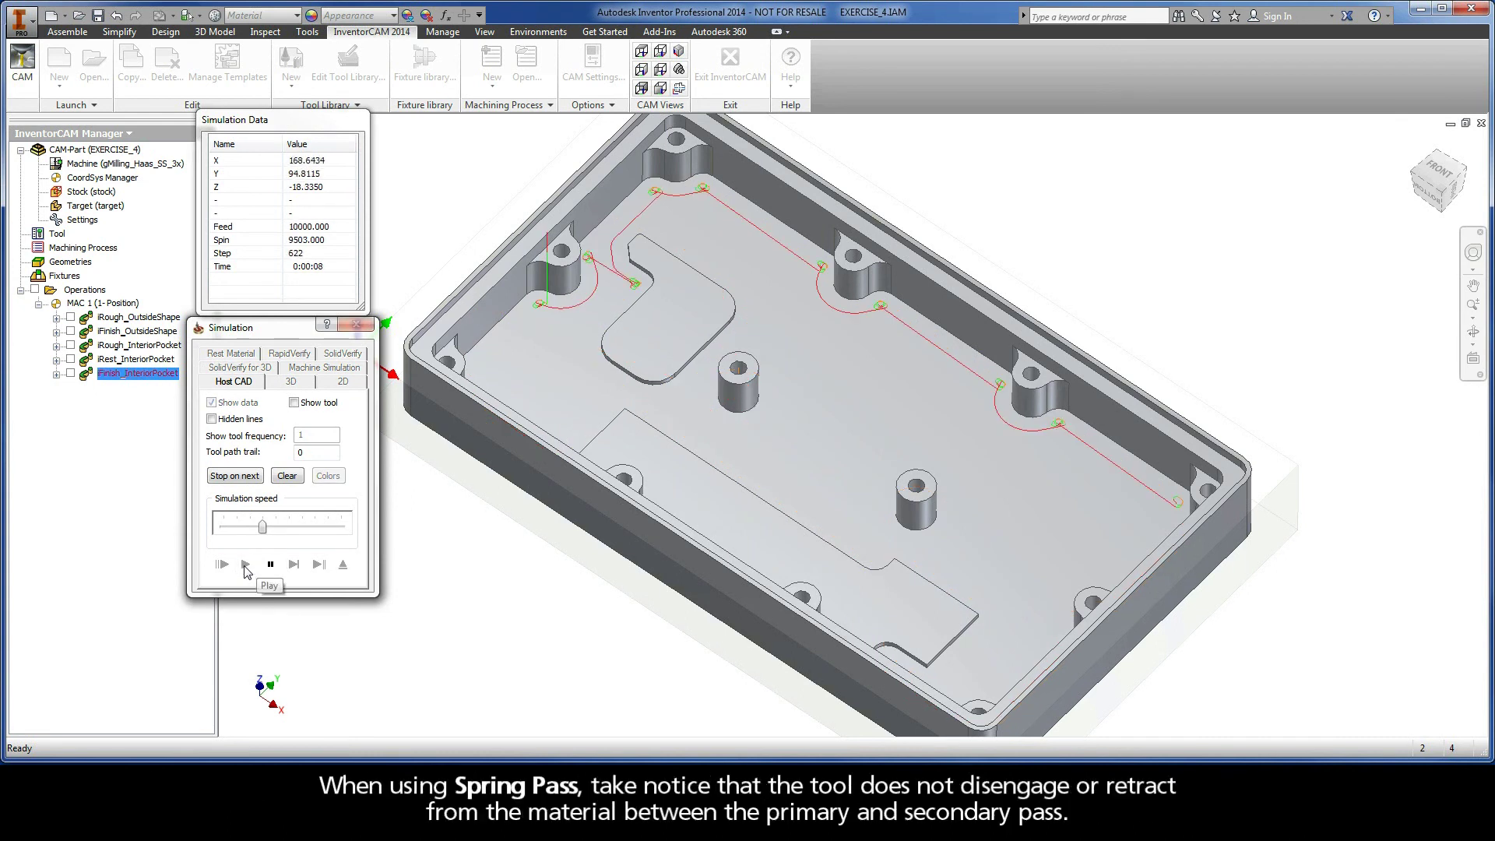
{"action": "left_click_drag", "start_coordinate": [262, 529], "coordinate": [302, 532]}
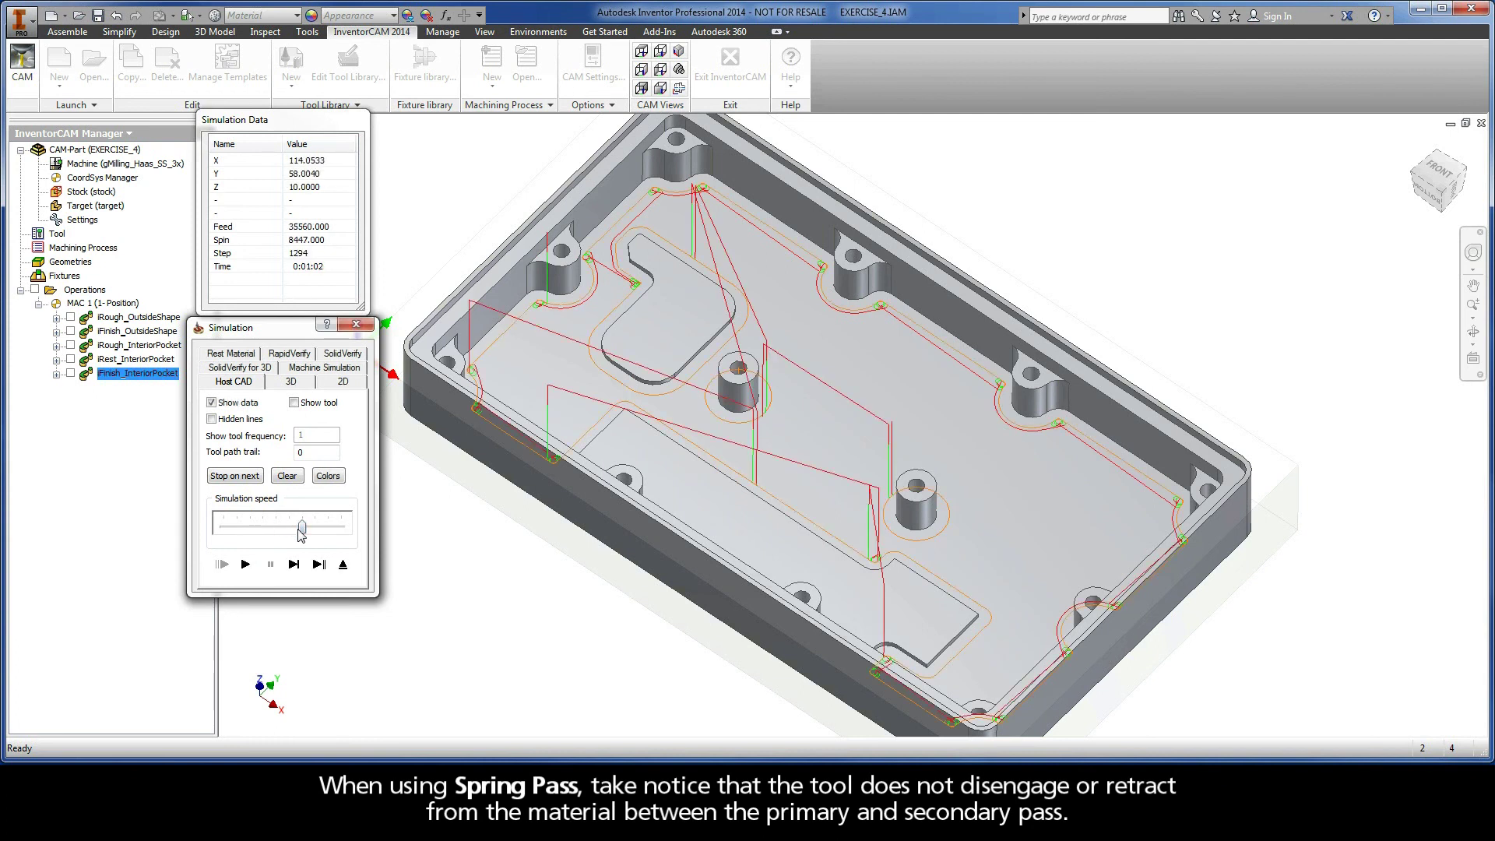
{"action": "left_click", "coordinate": [343, 564]}
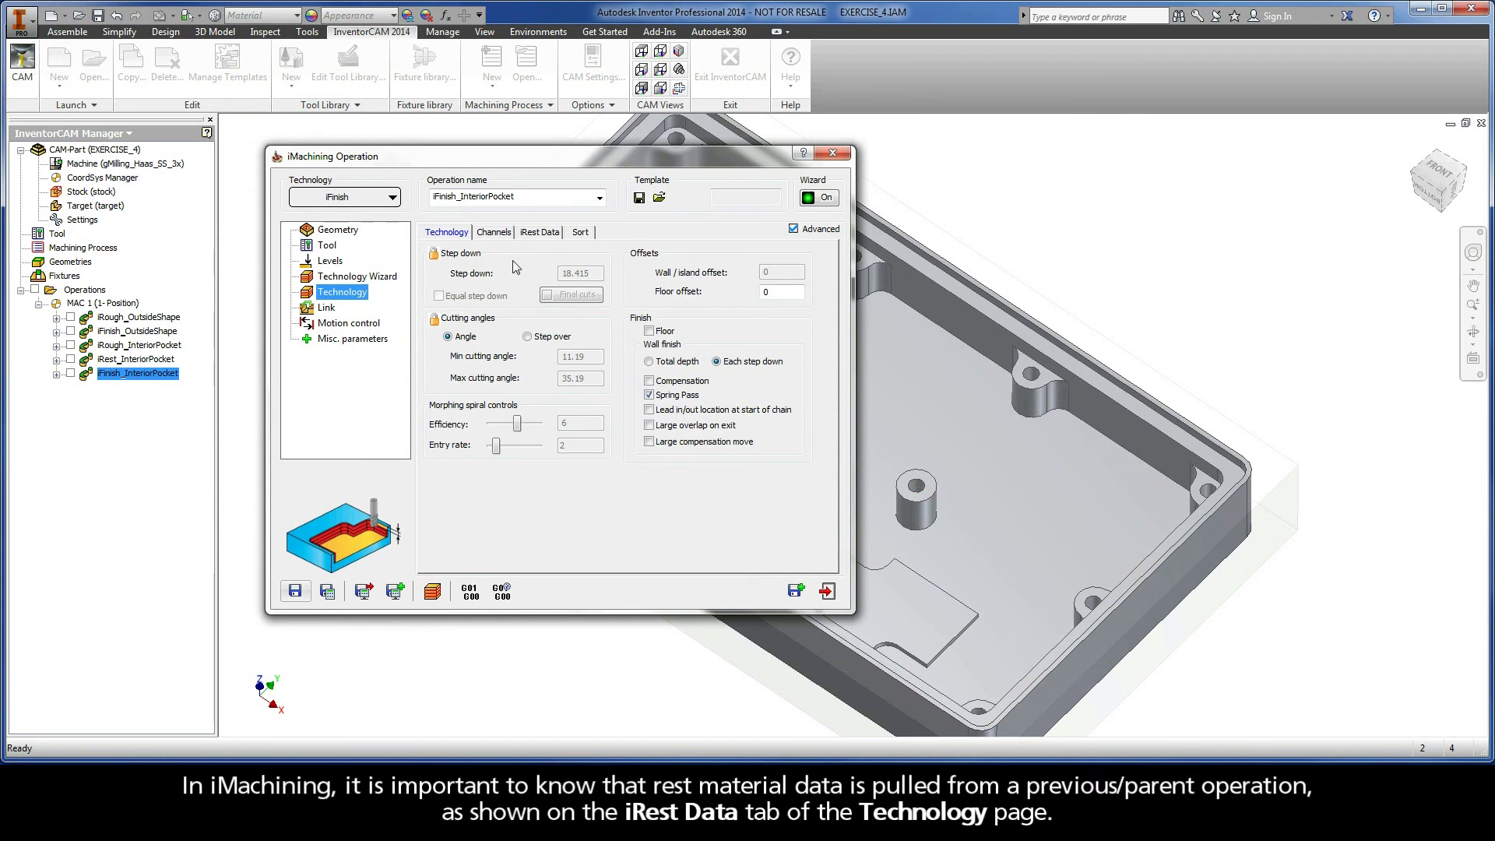
Check the parent operation and rest parameters of iFinish_InteriorPocket, then close the operation.
{"action": "left_click", "coordinate": [537, 232]}
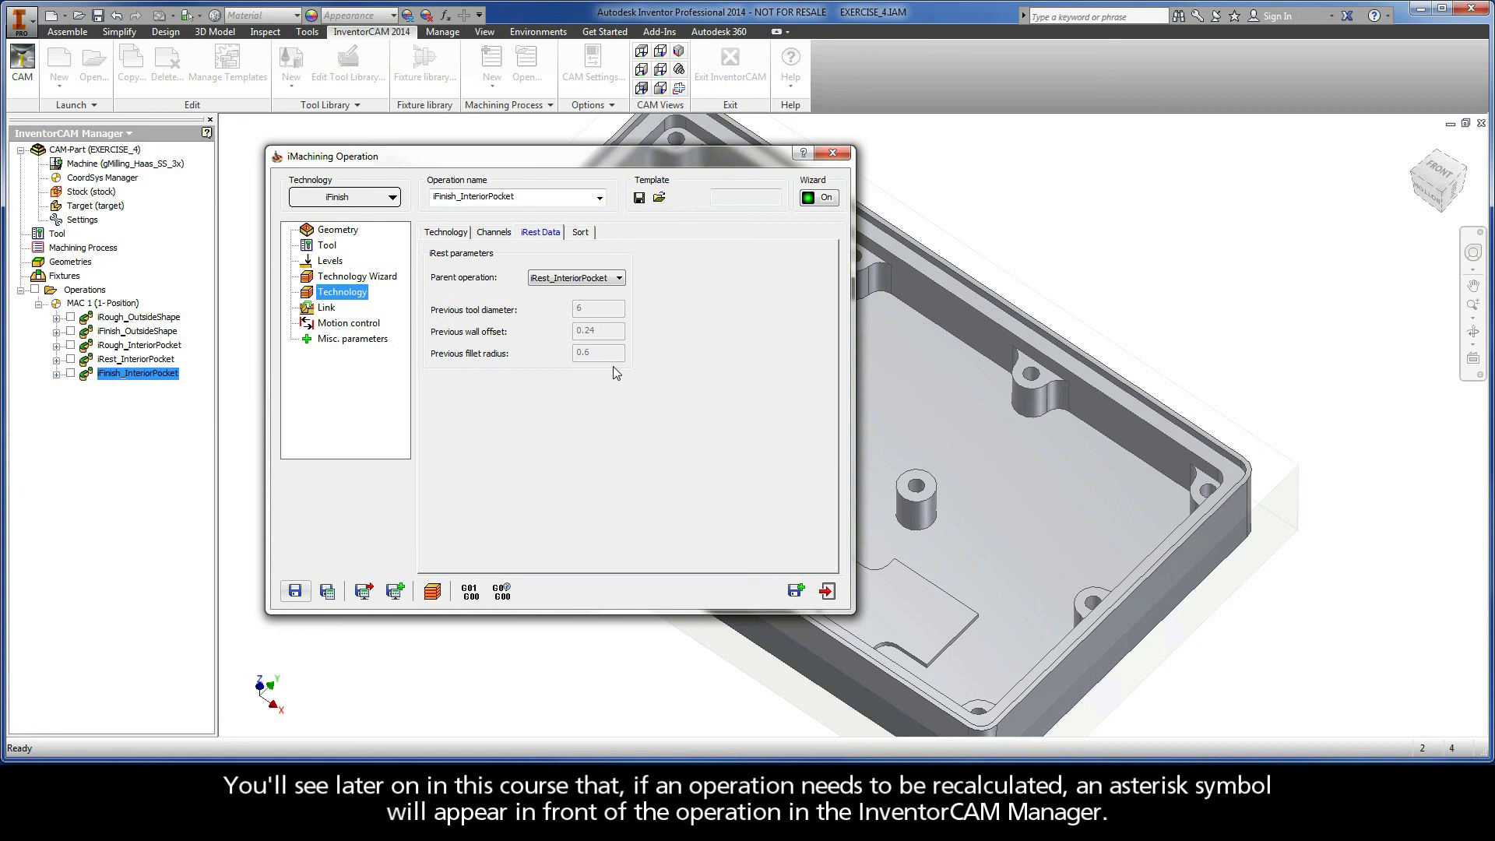
{"action": "left_click", "coordinate": [827, 592]}
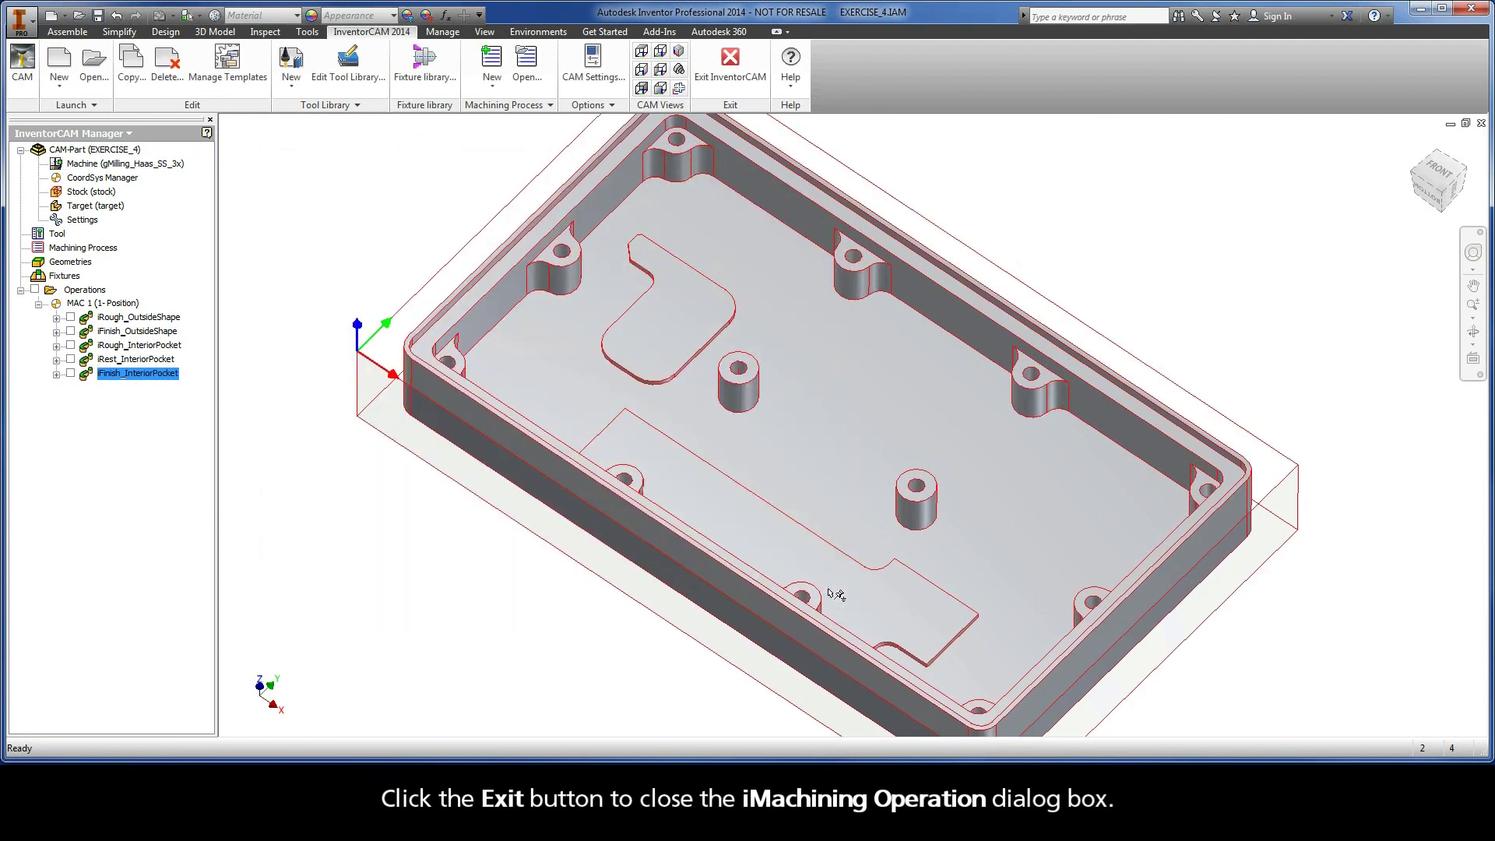
{"action": "left_click", "coordinate": [125, 348]}
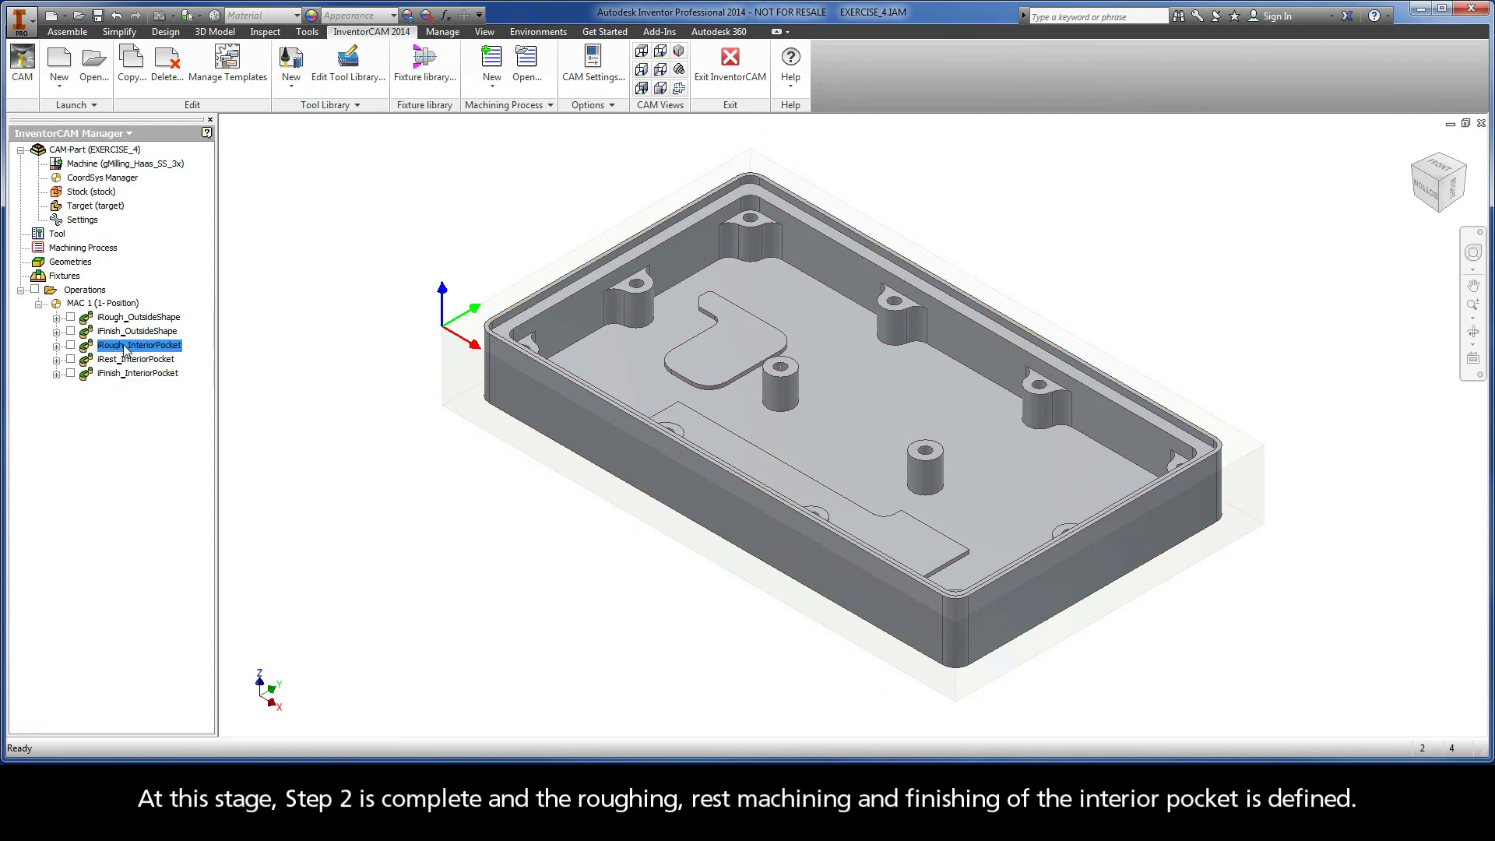
{"action": "left_click", "coordinate": [126, 361]}
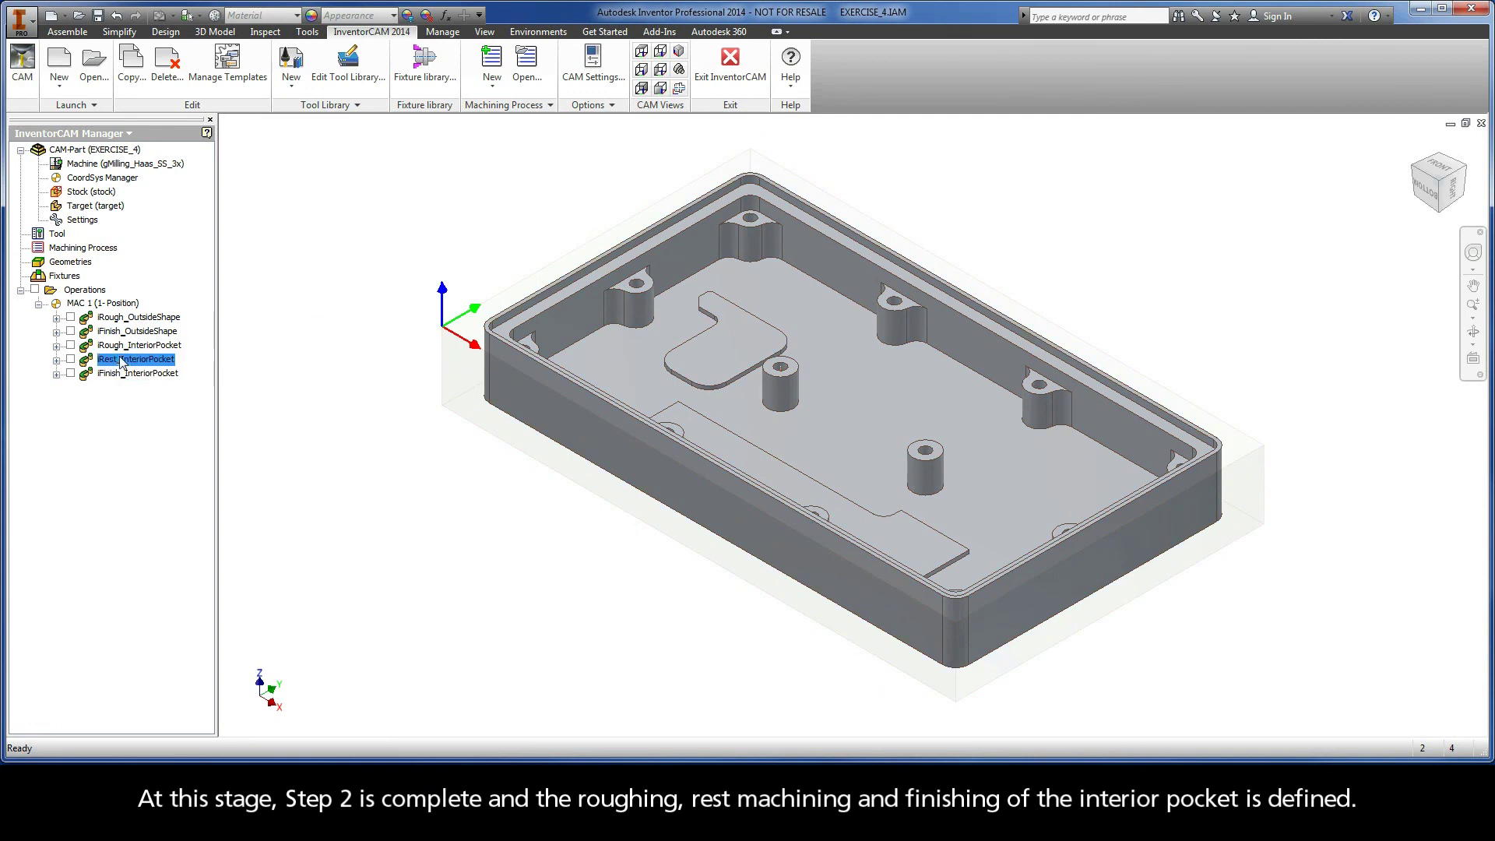
{"action": "left_click", "coordinate": [127, 377]}
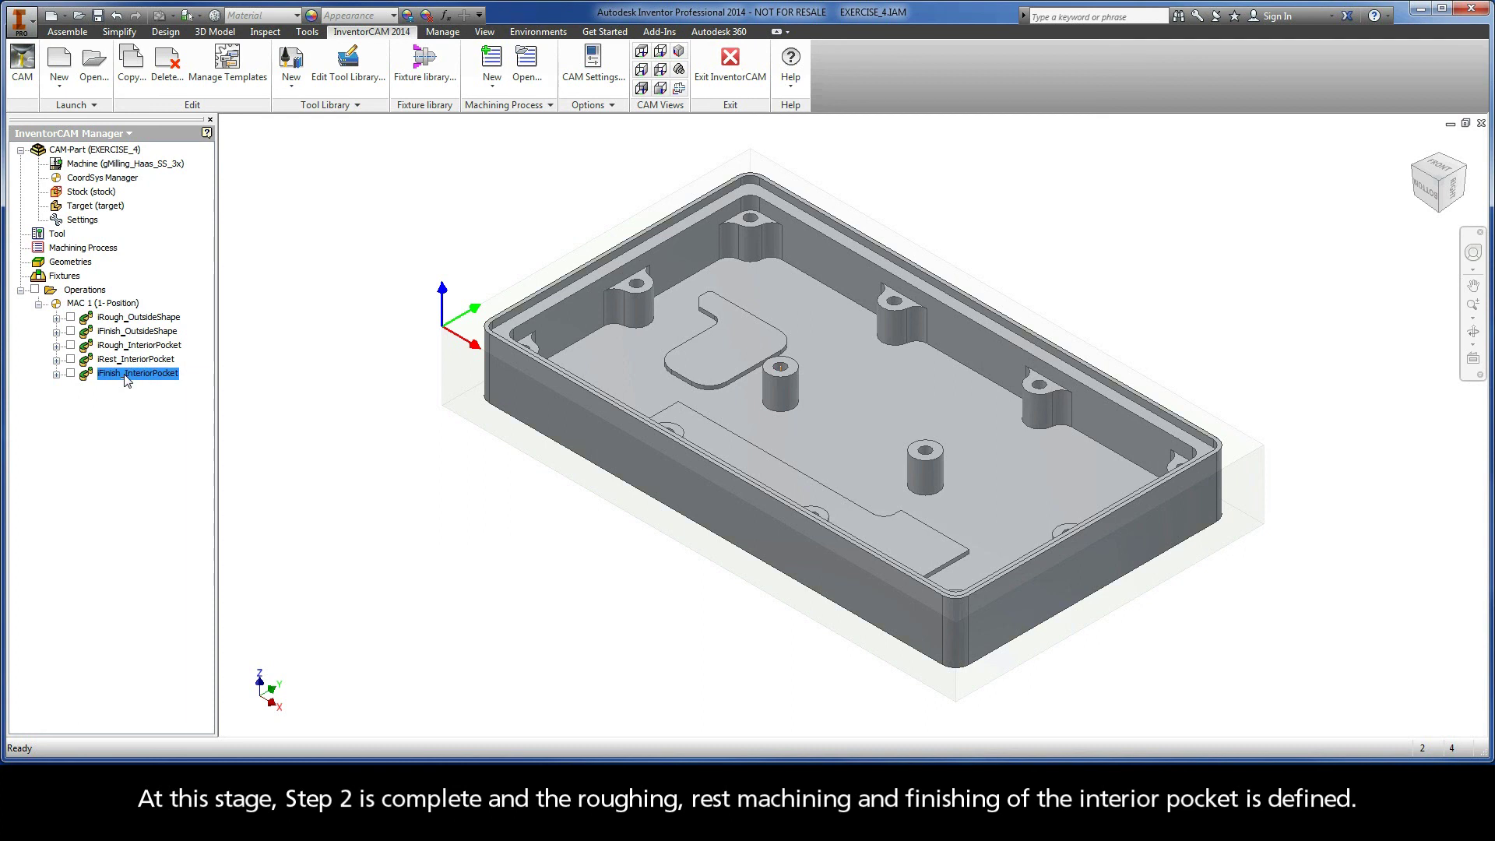